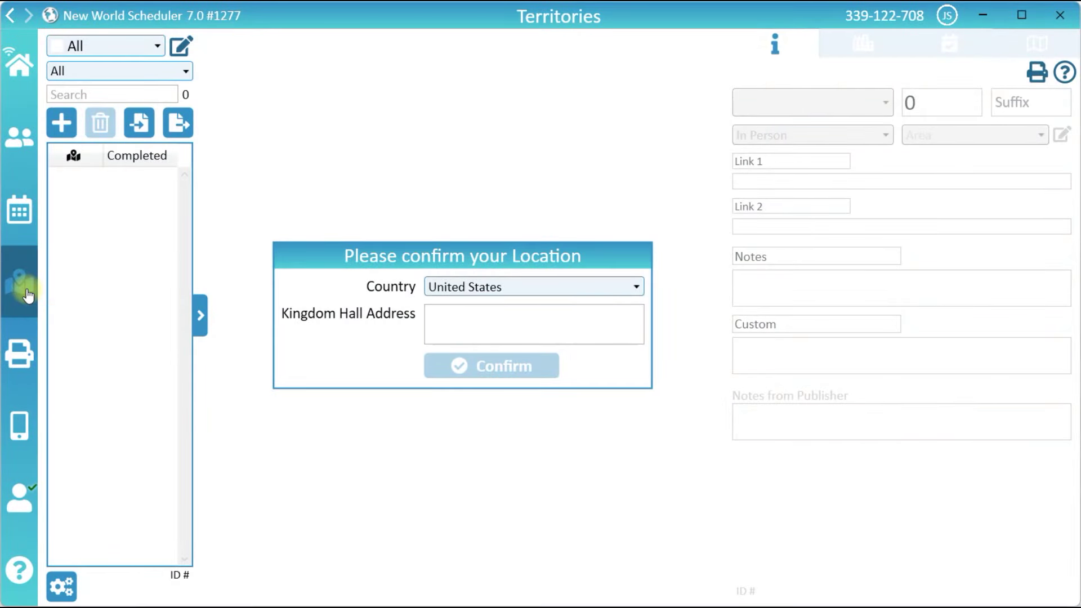
- Enter 325 Lowenhill Ave, Pittsburgh as the Kingdom Hall location and confirm it
click(444, 313)
text(325 Lowenhill Ave, Pittsburgh)
click(438, 367)
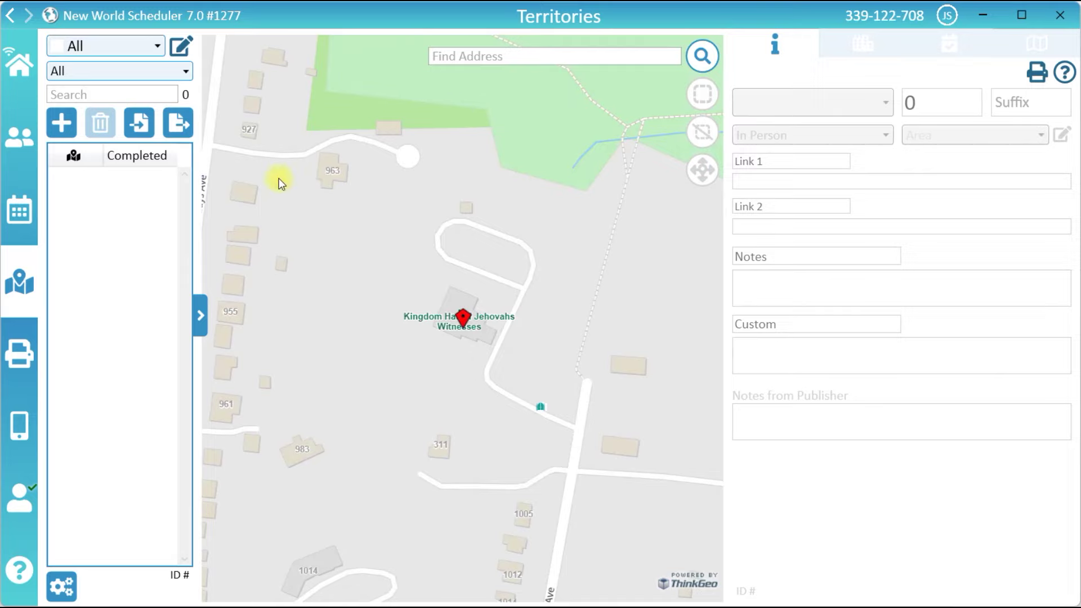
- Add a territory category with code C, name City, coloured blue
click(180, 50)
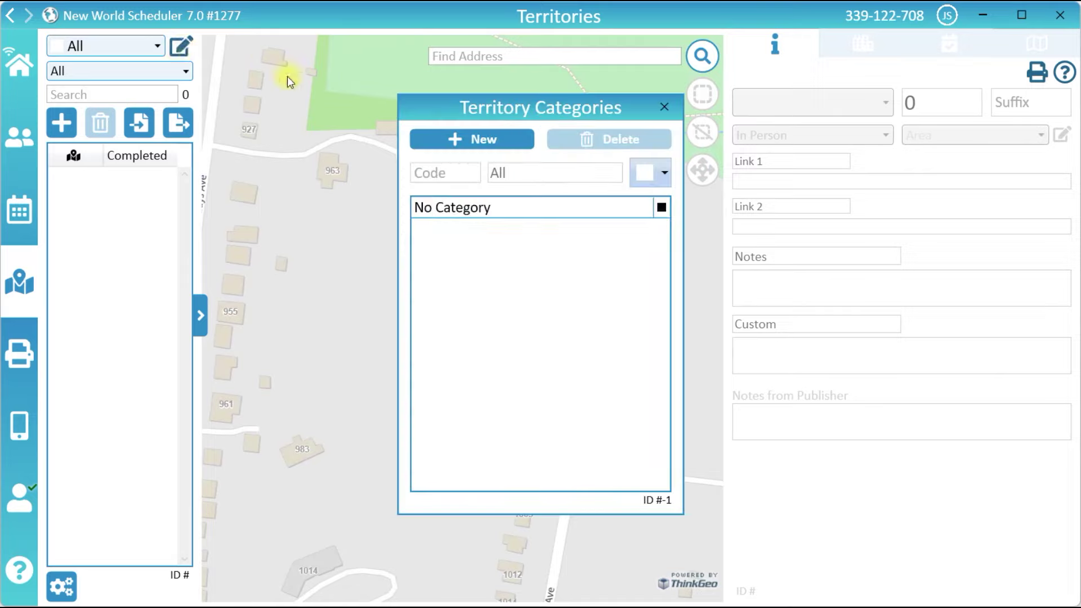
click(429, 136)
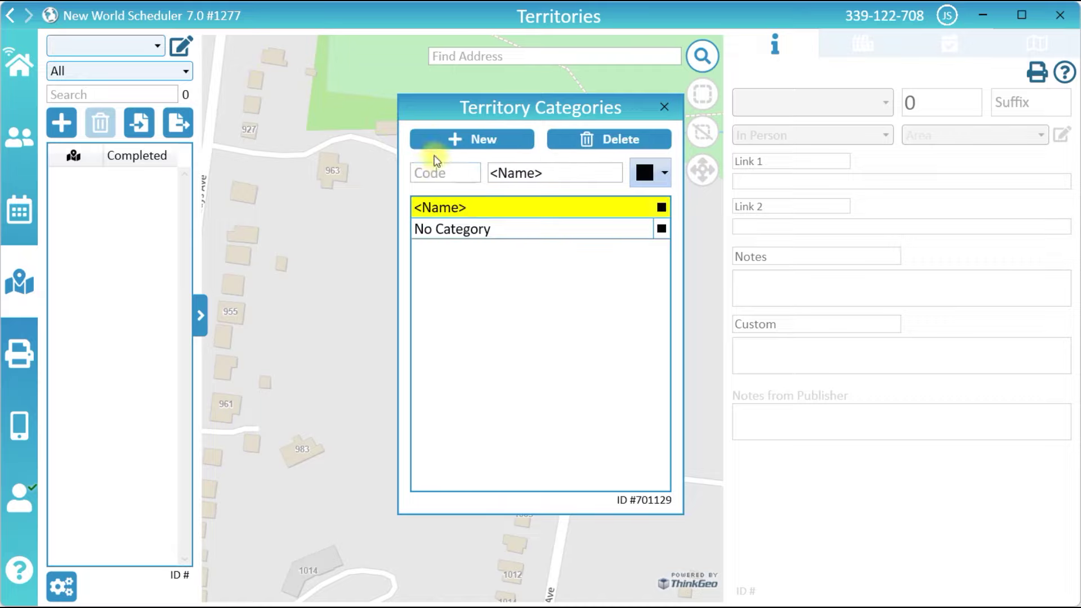
click(434, 172)
text(C)
drag(549, 174, 489, 173)
text(City)
click(647, 174)
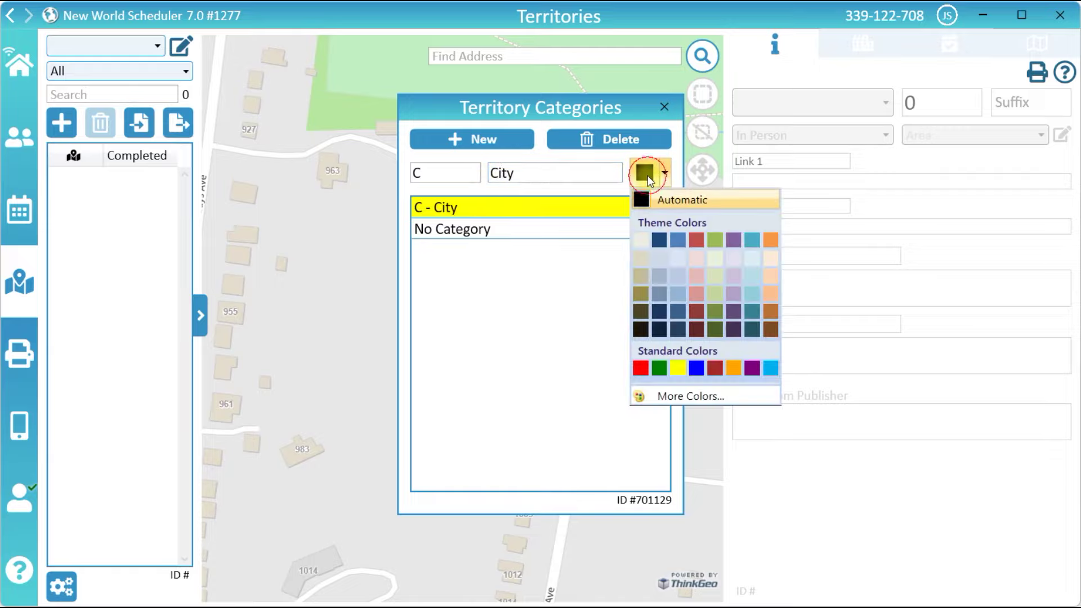
click(679, 240)
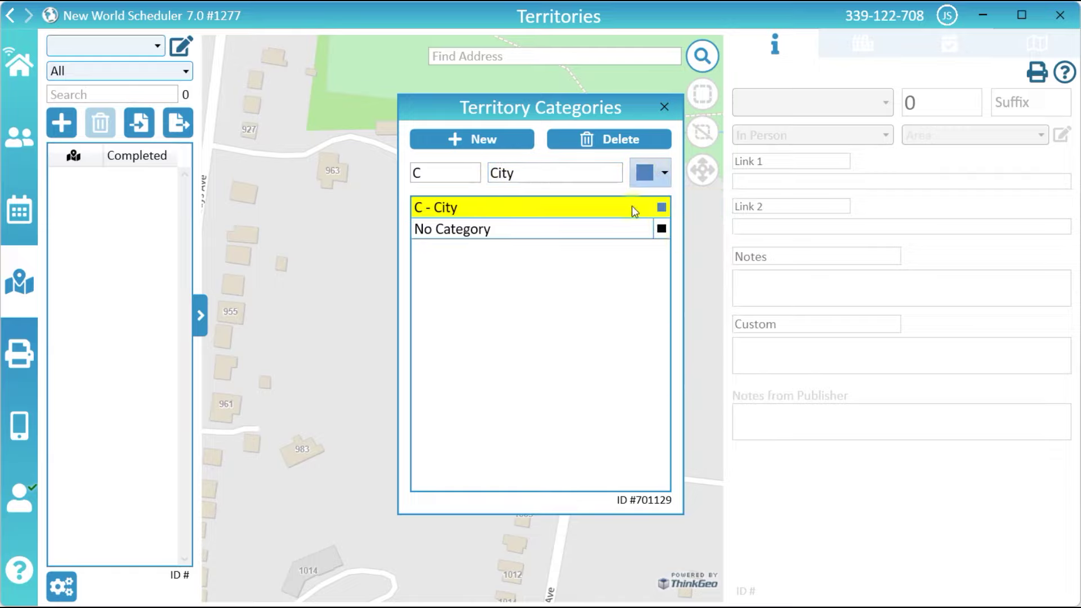
- Add a second category with code R, name Rural, coloured red, and close the editor
click(500, 140)
text(R)
key(Tab)
text(Rural)
click(643, 178)
click(698, 237)
click(663, 107)
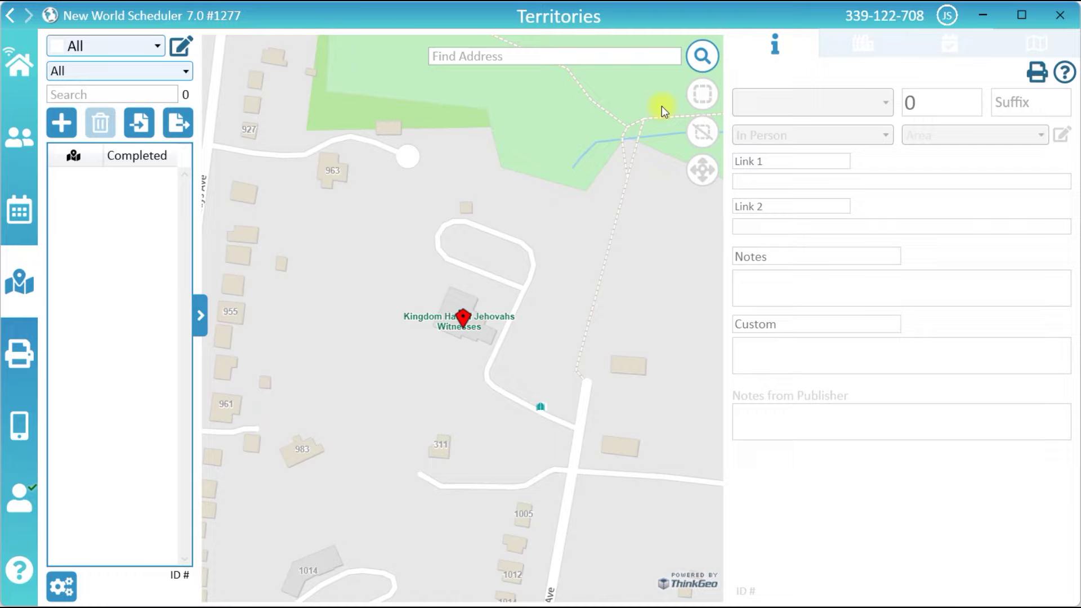
- Filter to C - City and add a new territory numbered 1, type In Person
click(138, 45)
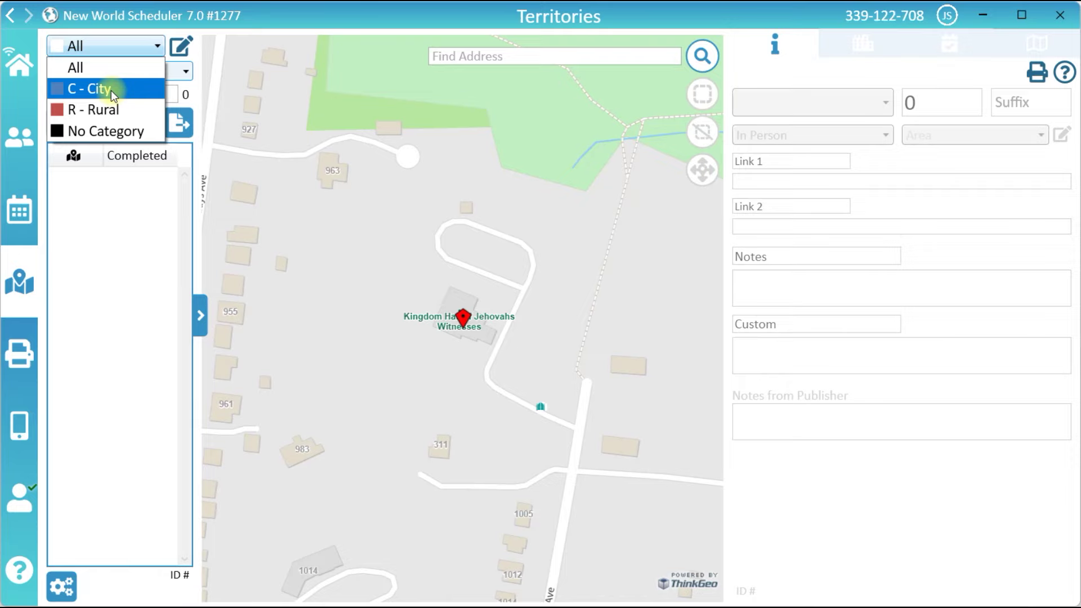
click(111, 90)
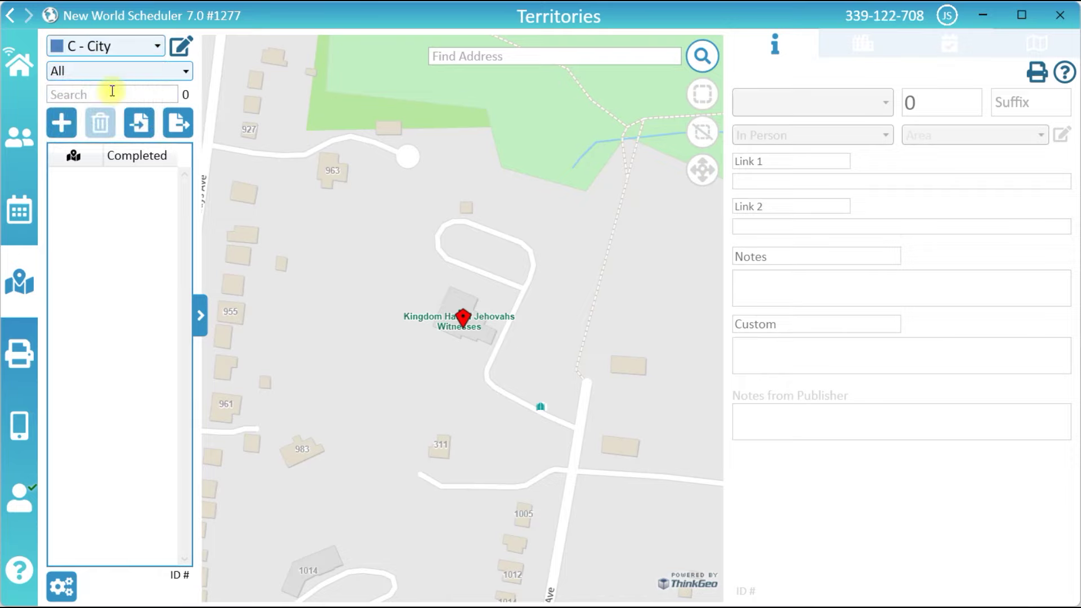
click(70, 130)
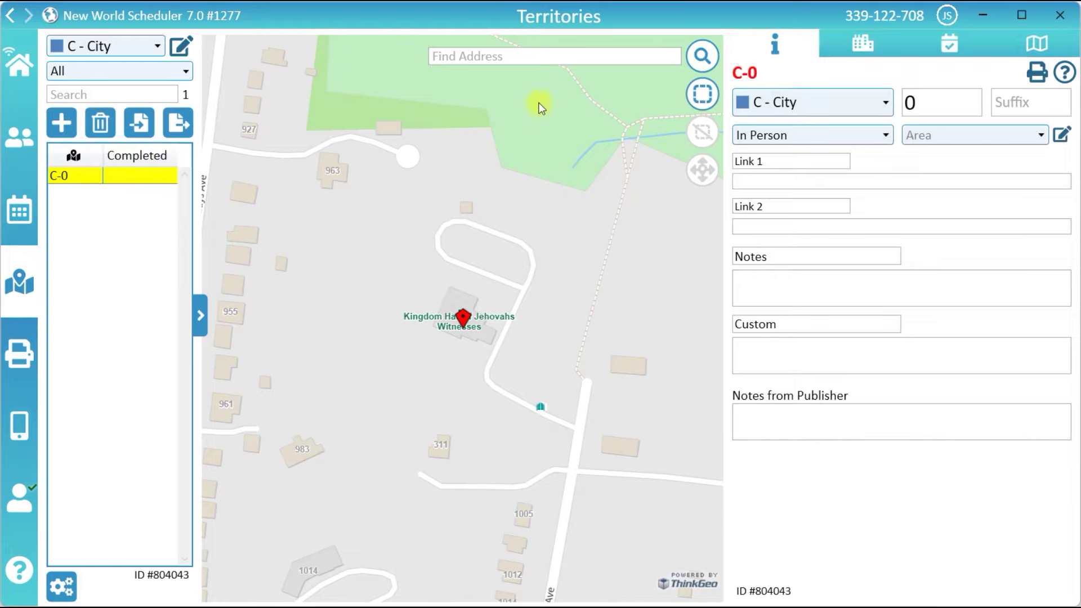
click(912, 96)
key(BackSpace)
text(1)
click(873, 135)
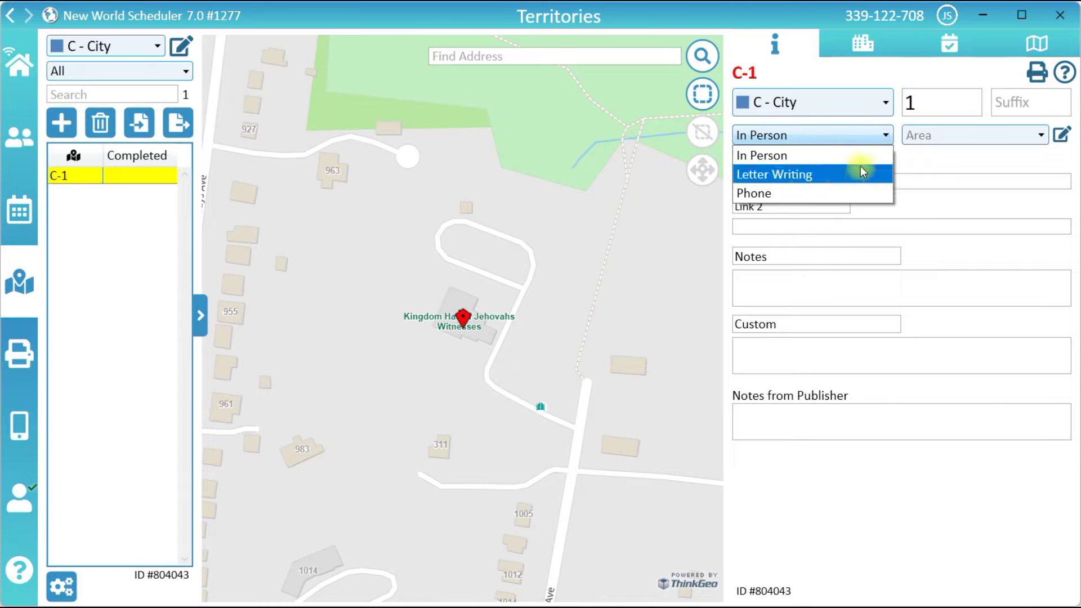
click(861, 156)
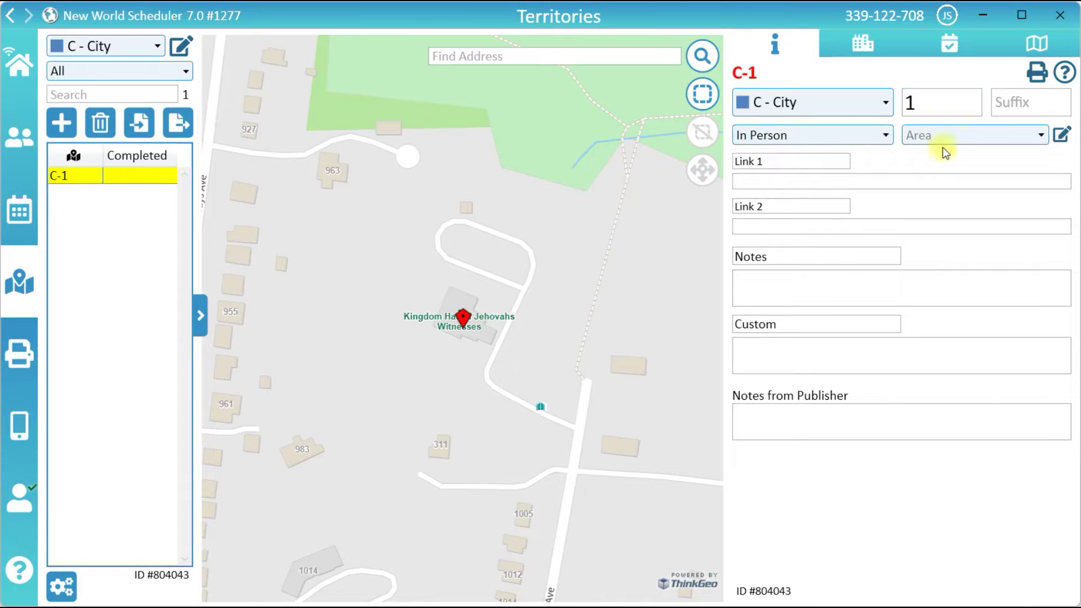
- Create a new area named Beechview and select it as C-1's area
click(1061, 135)
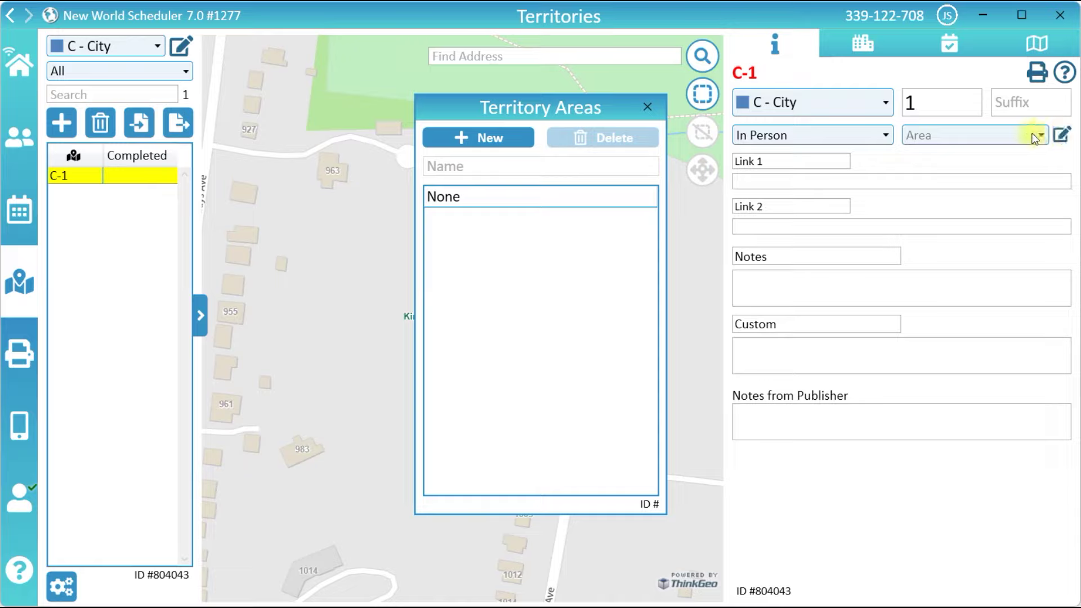
click(512, 141)
double_click(426, 168)
text(Beechview)
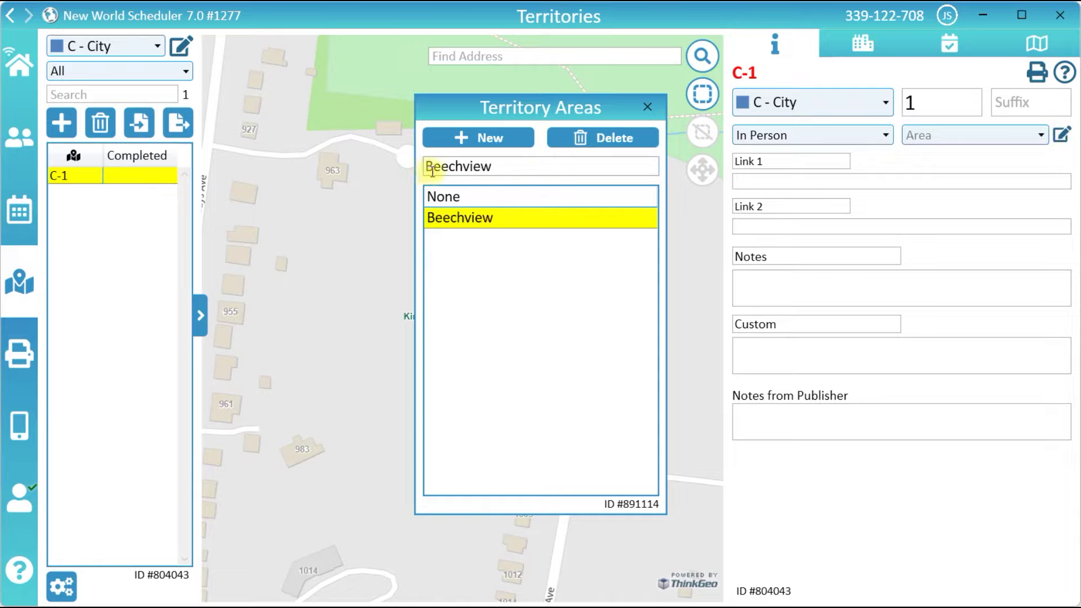
click(648, 107)
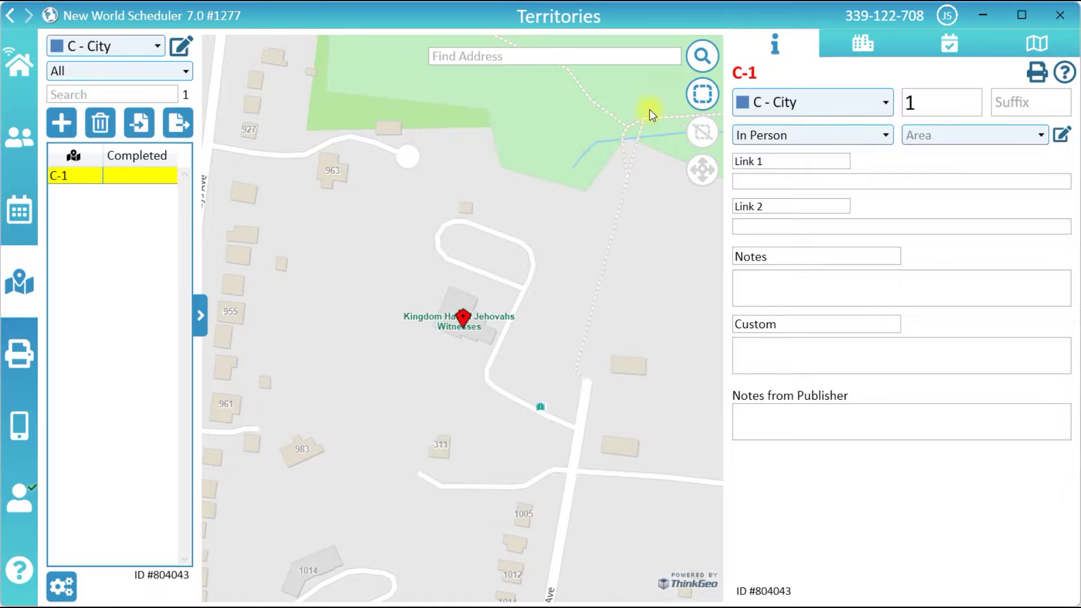
click(962, 137)
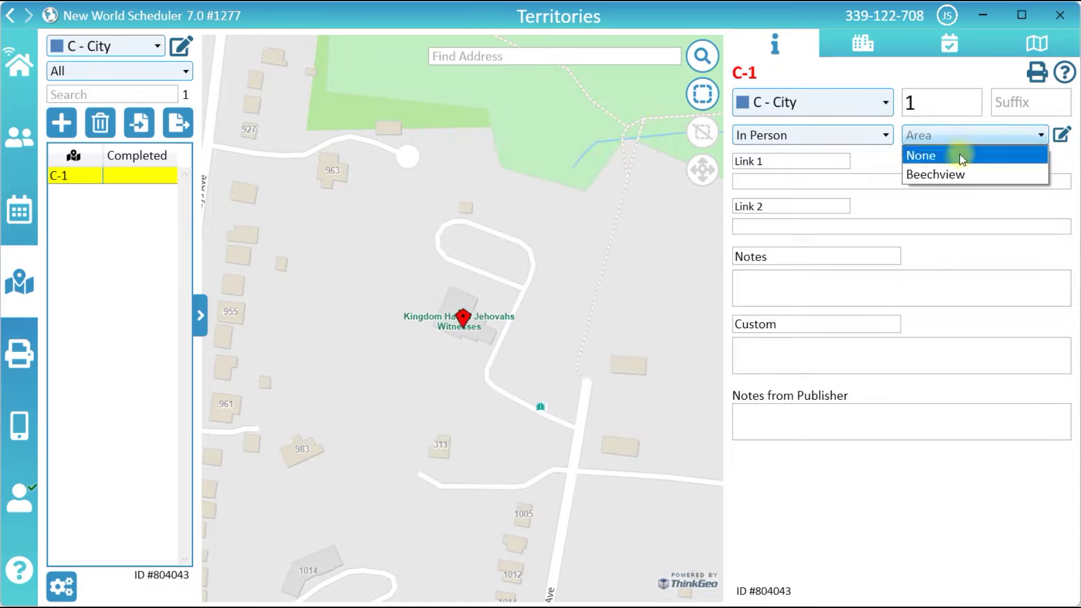
click(955, 174)
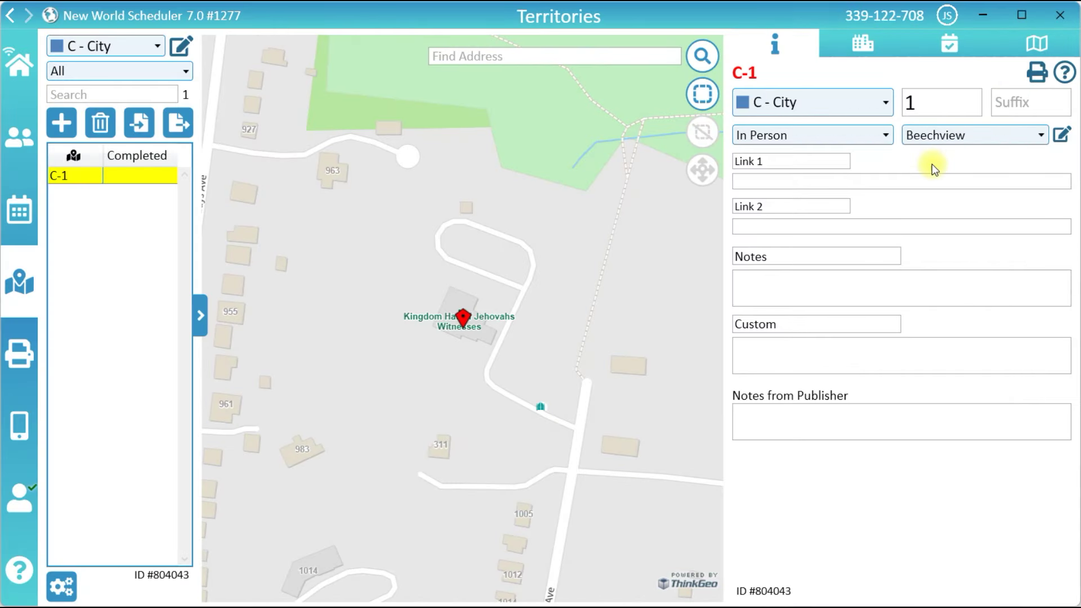
- Draw a four-corner C-1 boundary around the Tropical Ave and Gladys Ave blocks
drag(397, 356, 718, 370)
scroll(469, 289, down, 2)
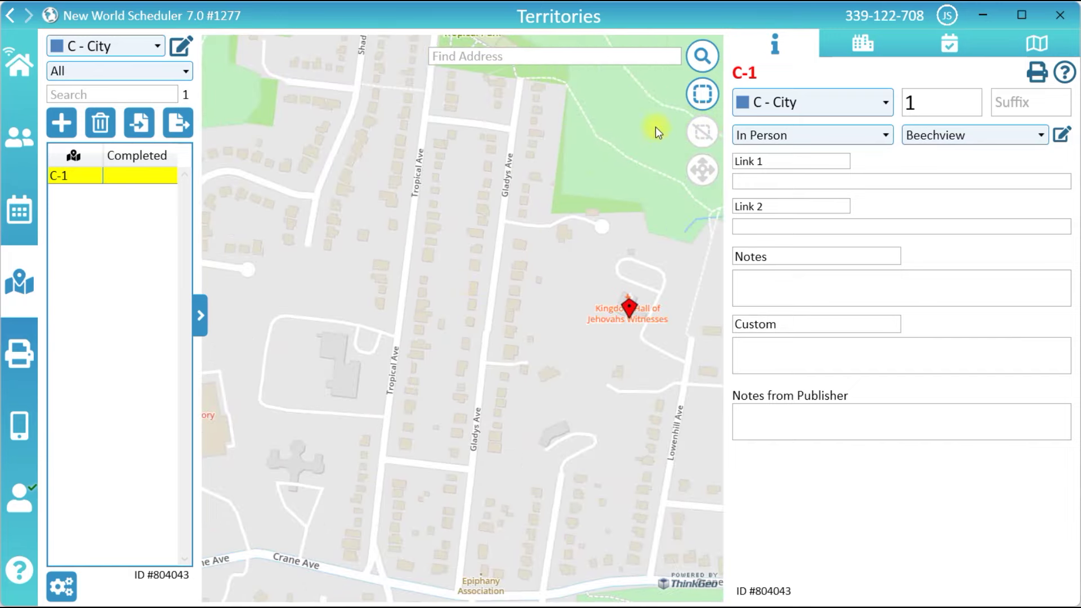
click(702, 94)
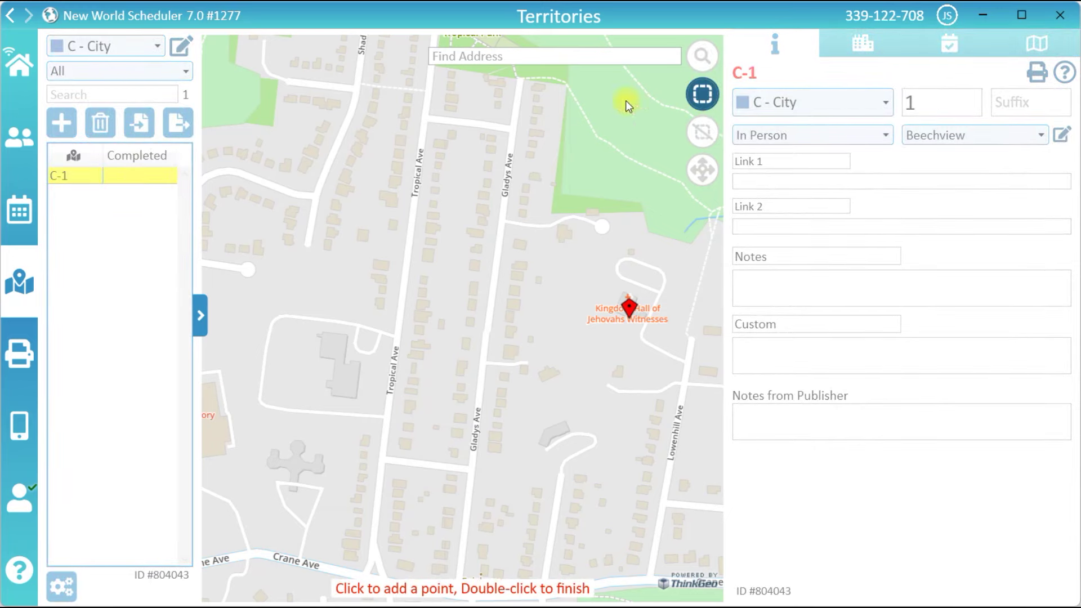
click(425, 117)
click(512, 129)
click(471, 471)
double_click(385, 460)
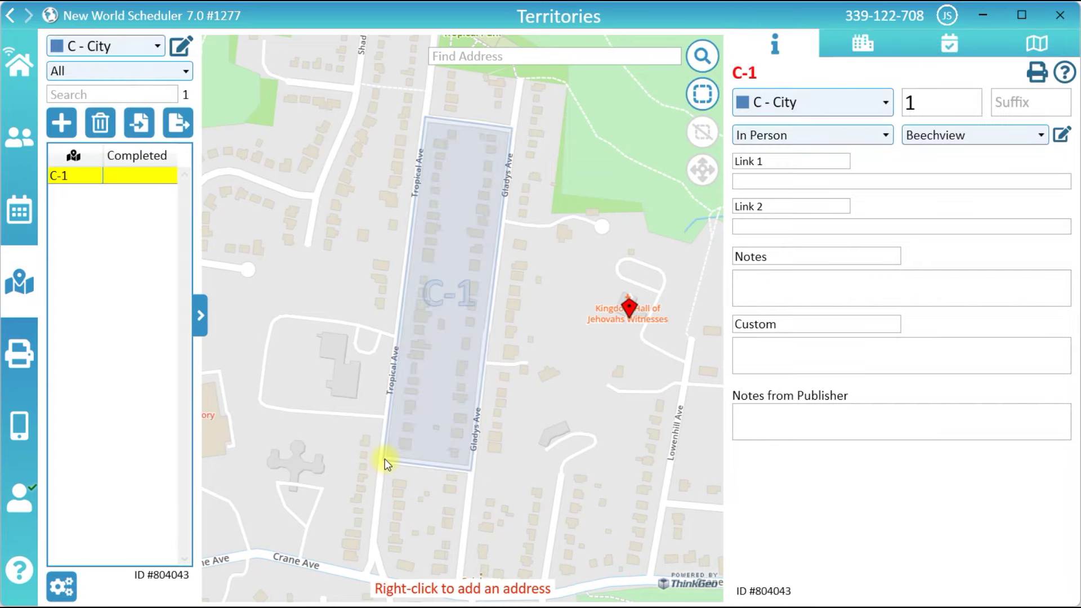
drag(530, 401, 540, 367)
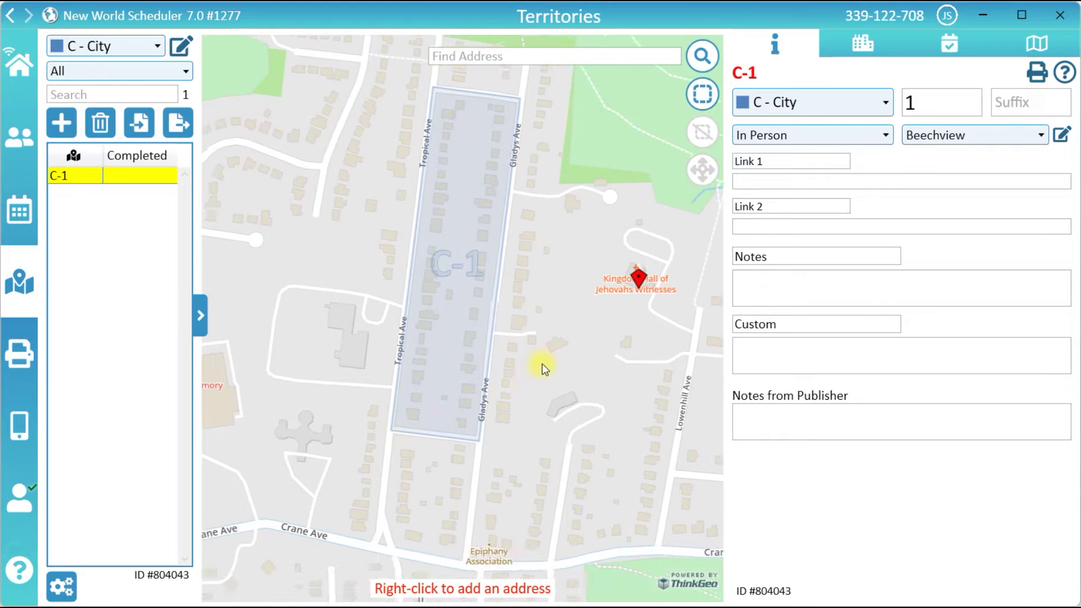
- Drag C-1's lower corners down to Crane Ave, add a lower-left corner, and save the boundary
click(702, 99)
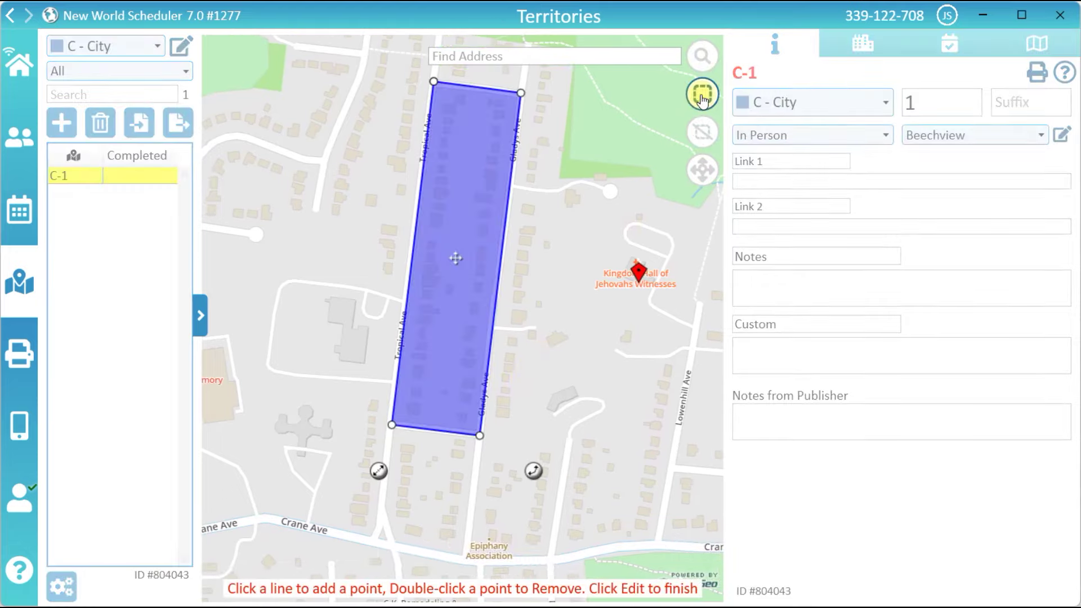
drag(478, 434, 466, 556)
drag(393, 427, 380, 518)
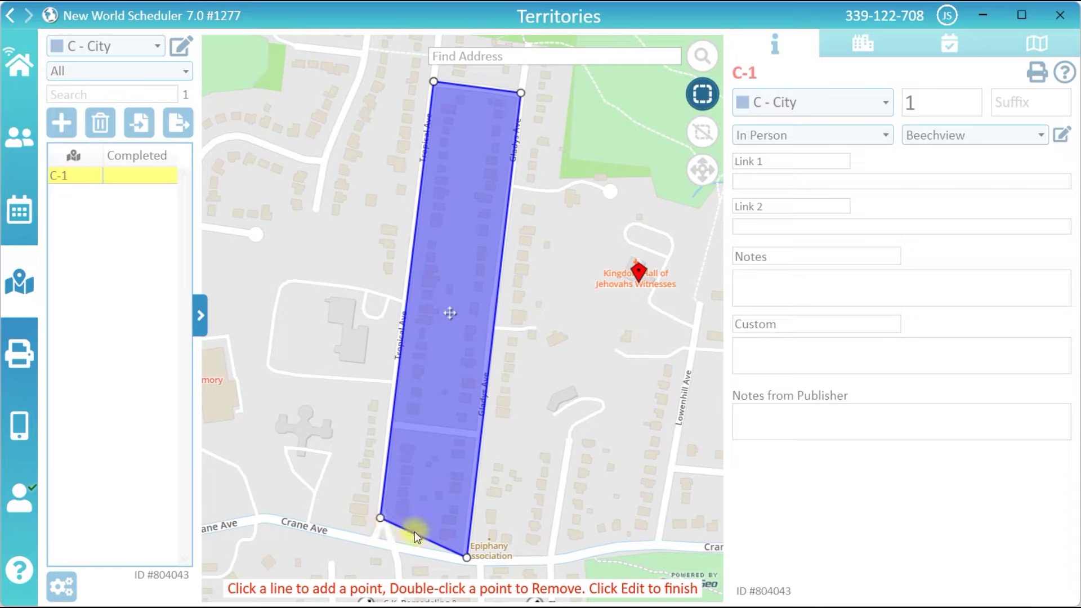
drag(414, 535, 396, 548)
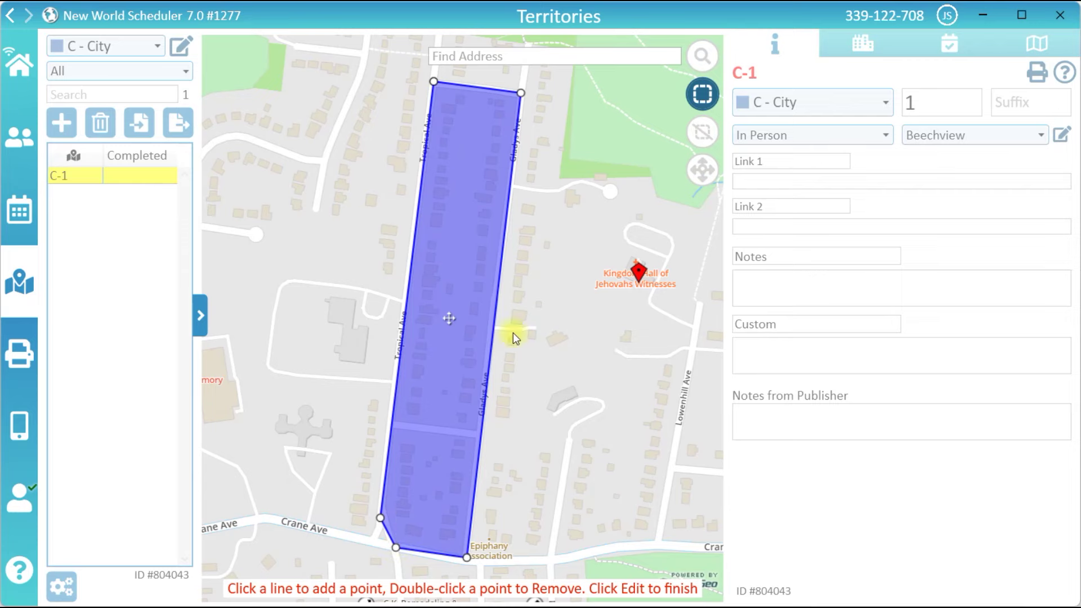
click(702, 94)
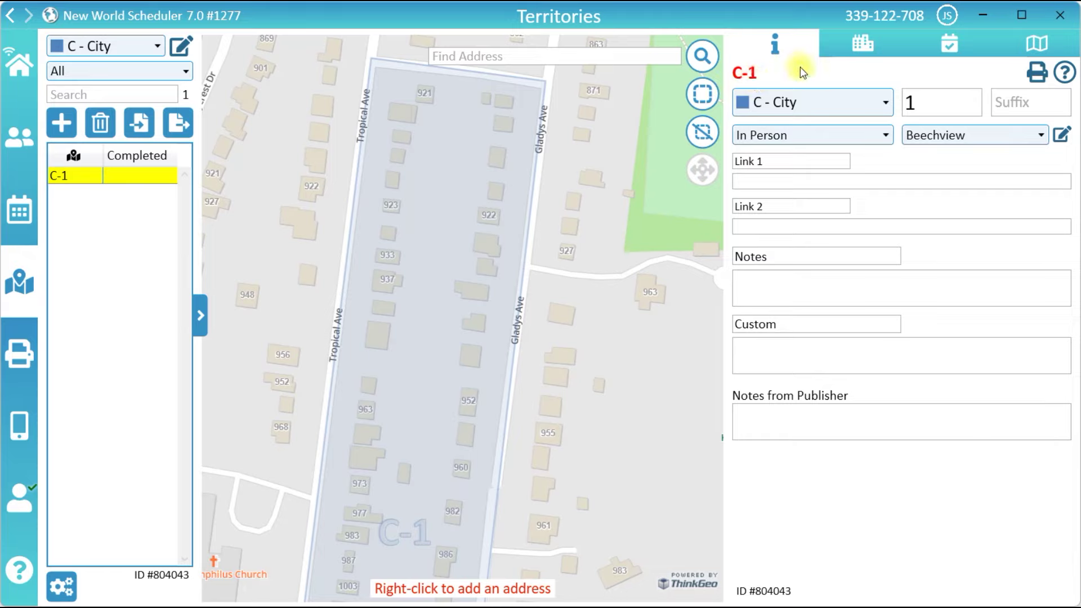
click(849, 53)
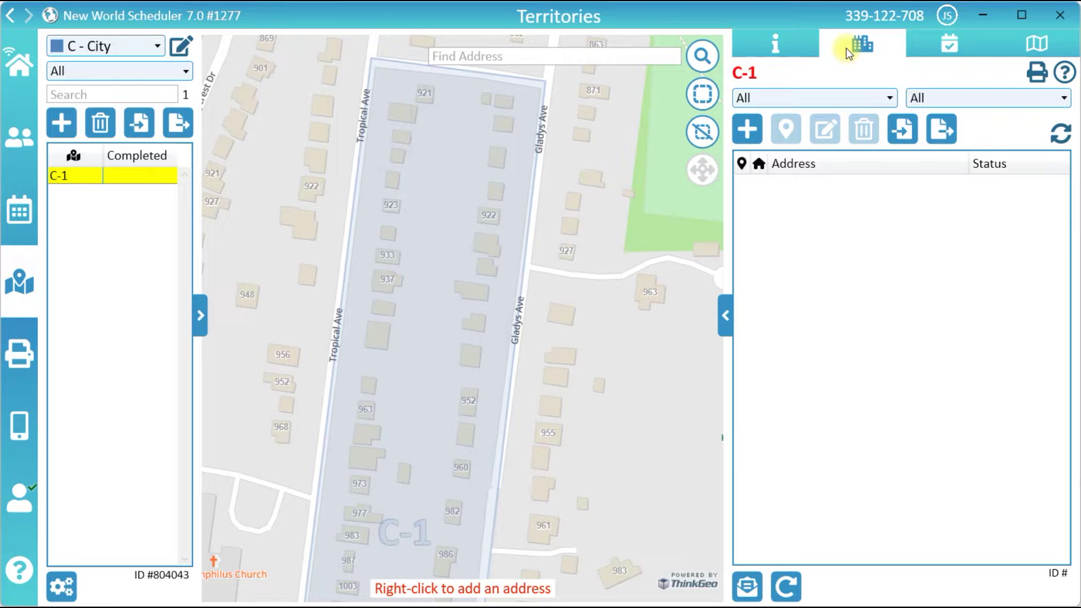
right_click(502, 101)
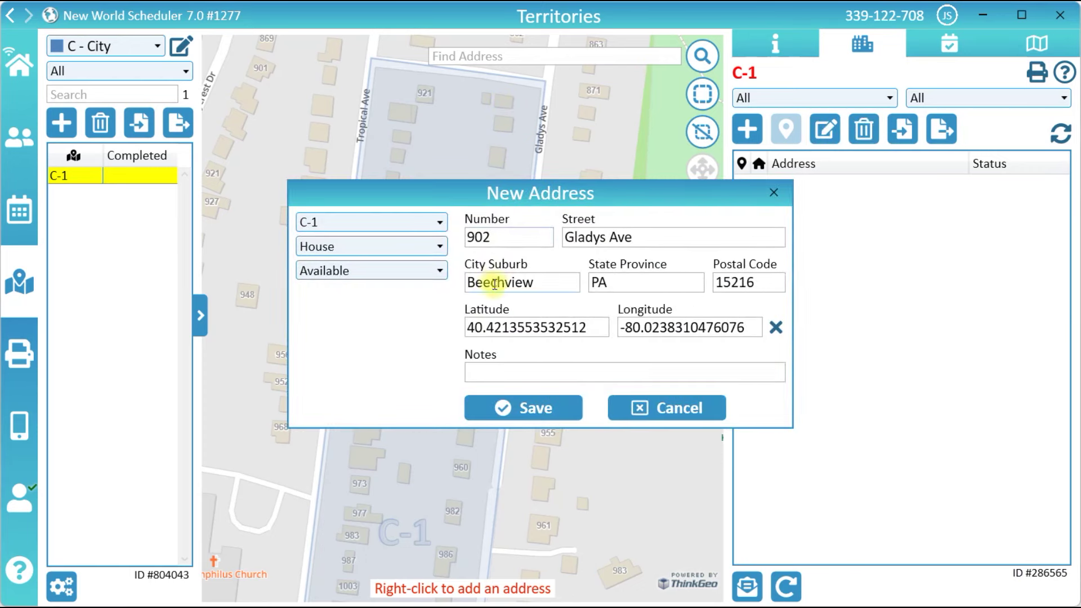
click(512, 405)
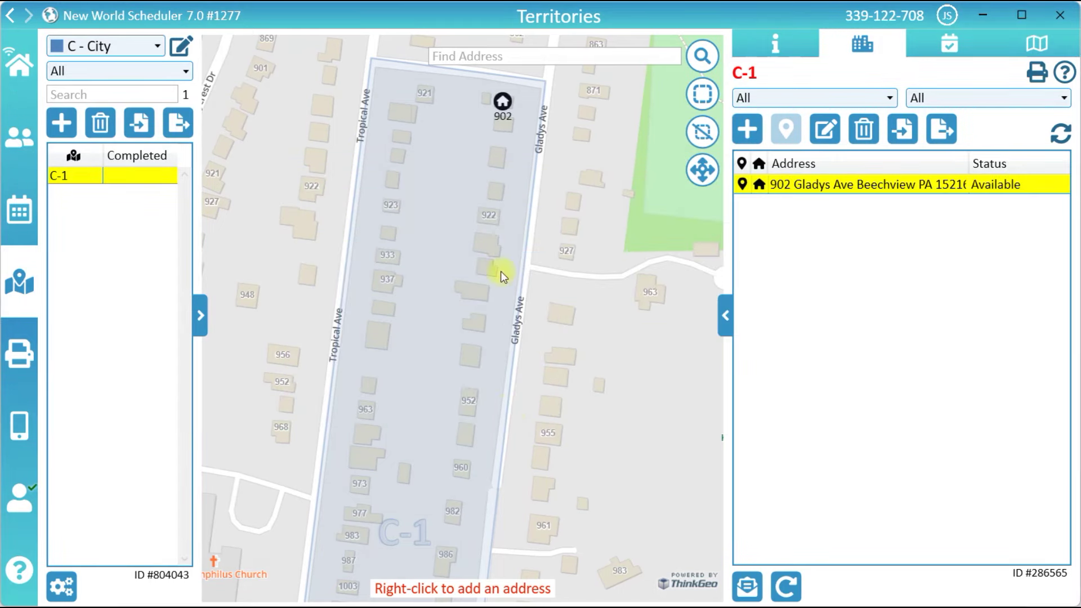
right_click(498, 153)
click(534, 406)
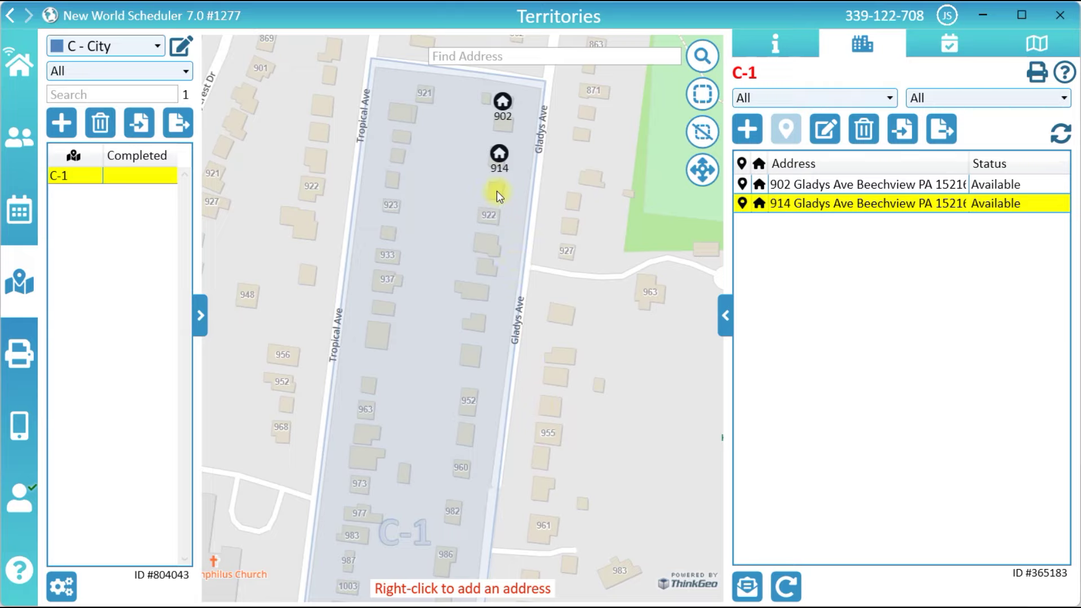
right_click(496, 191)
click(536, 407)
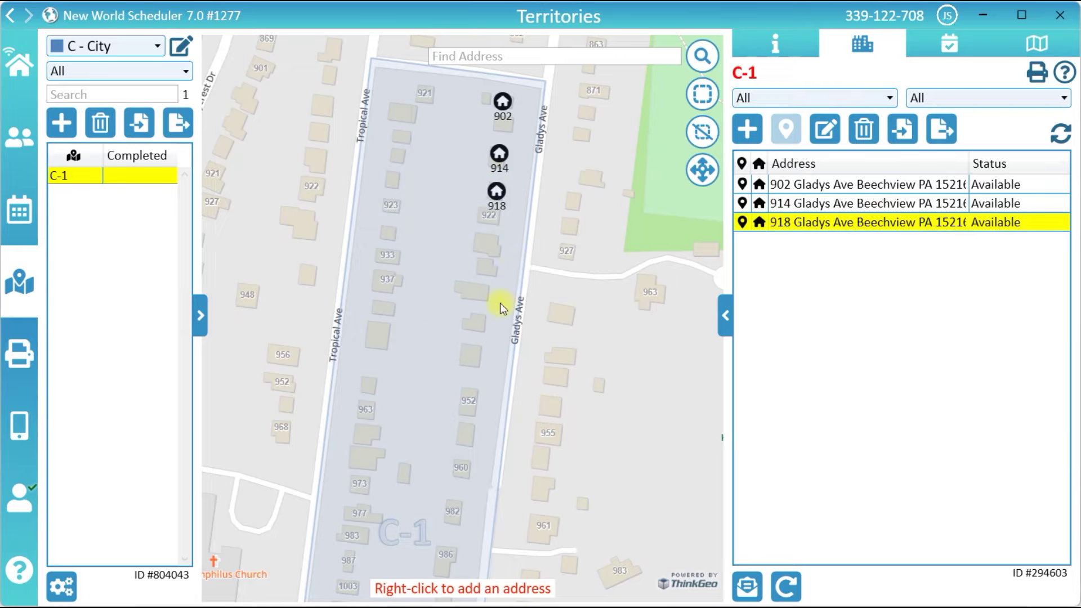
right_click(489, 217)
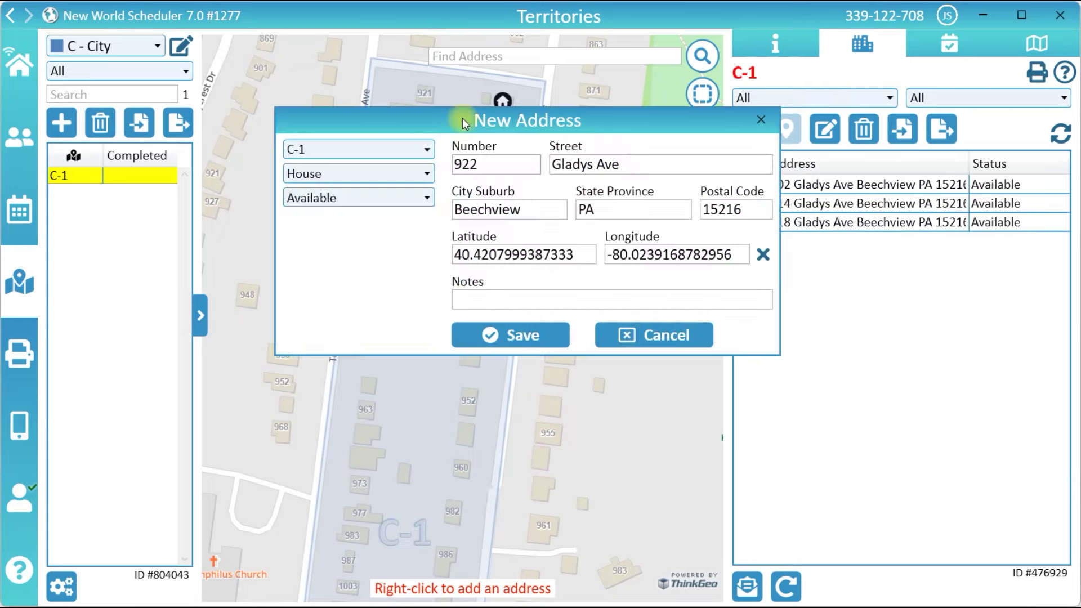
click(419, 172)
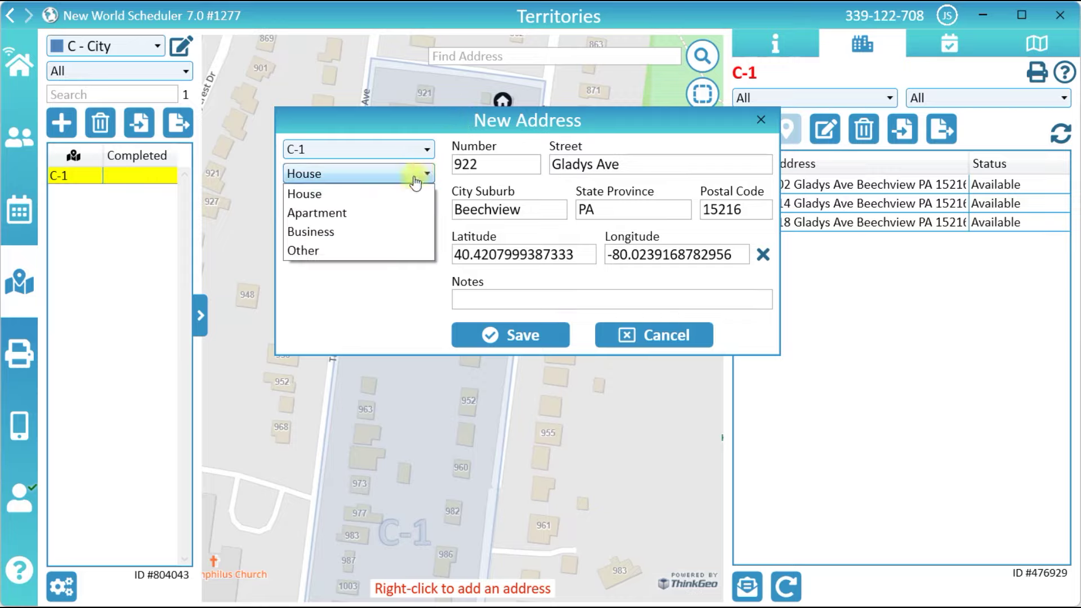
click(395, 212)
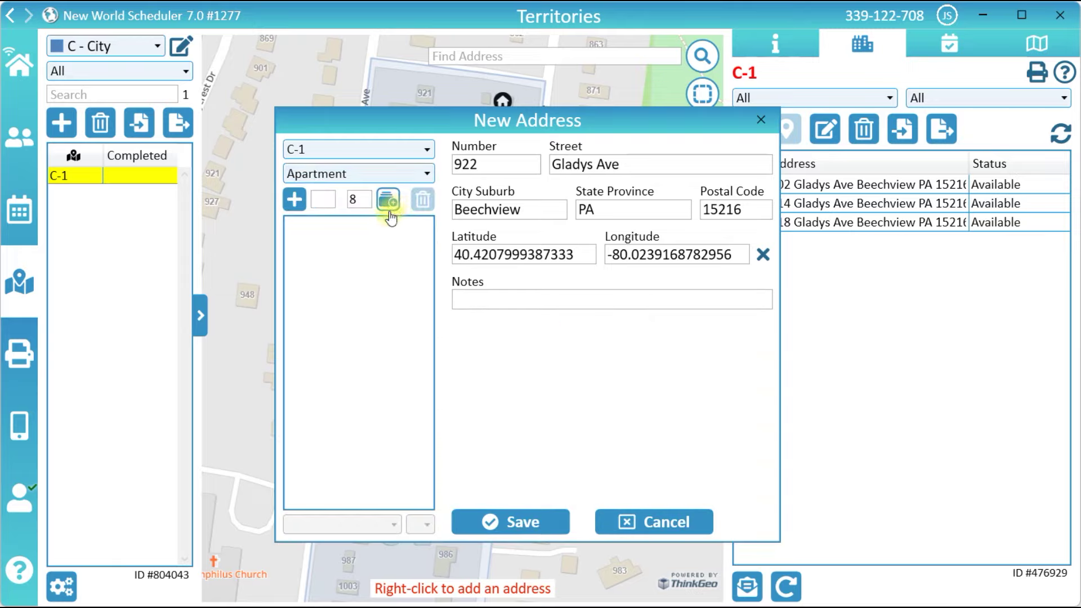
click(359, 200)
text(6)
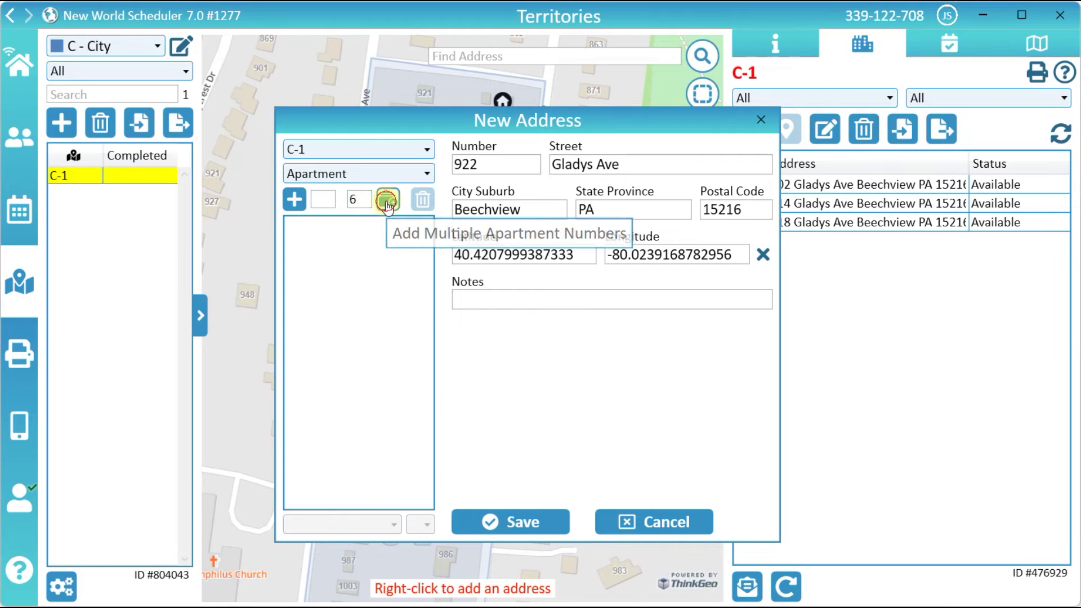
click(387, 201)
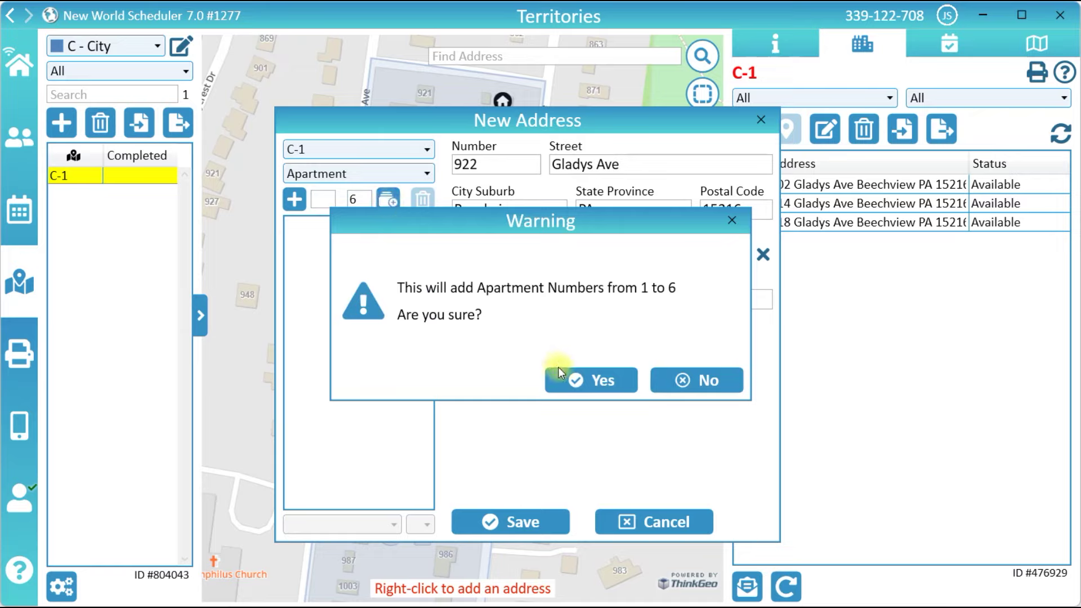
click(566, 379)
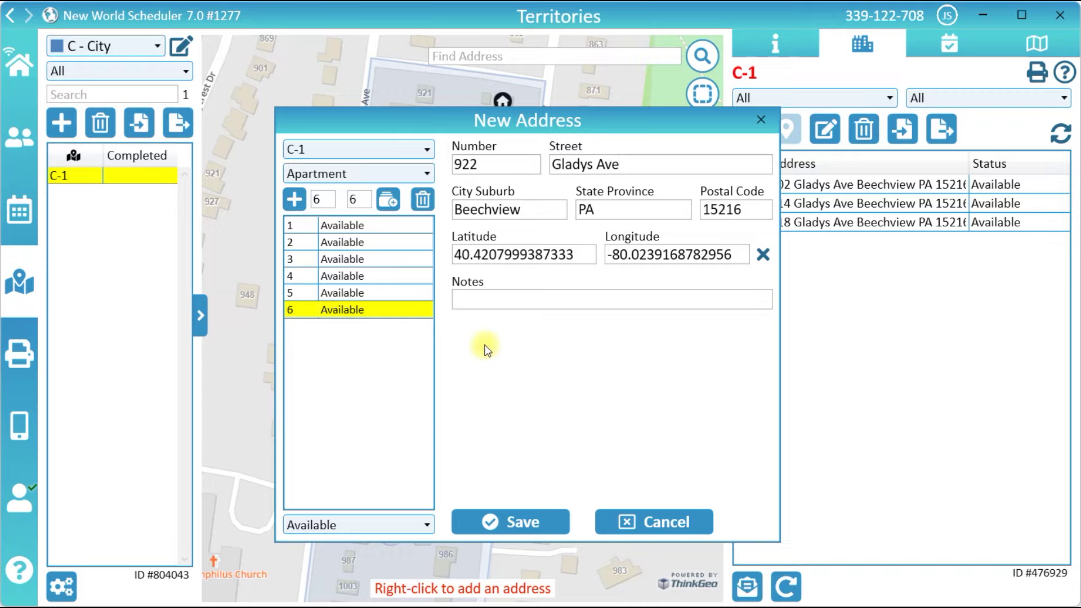
click(295, 201)
click(301, 327)
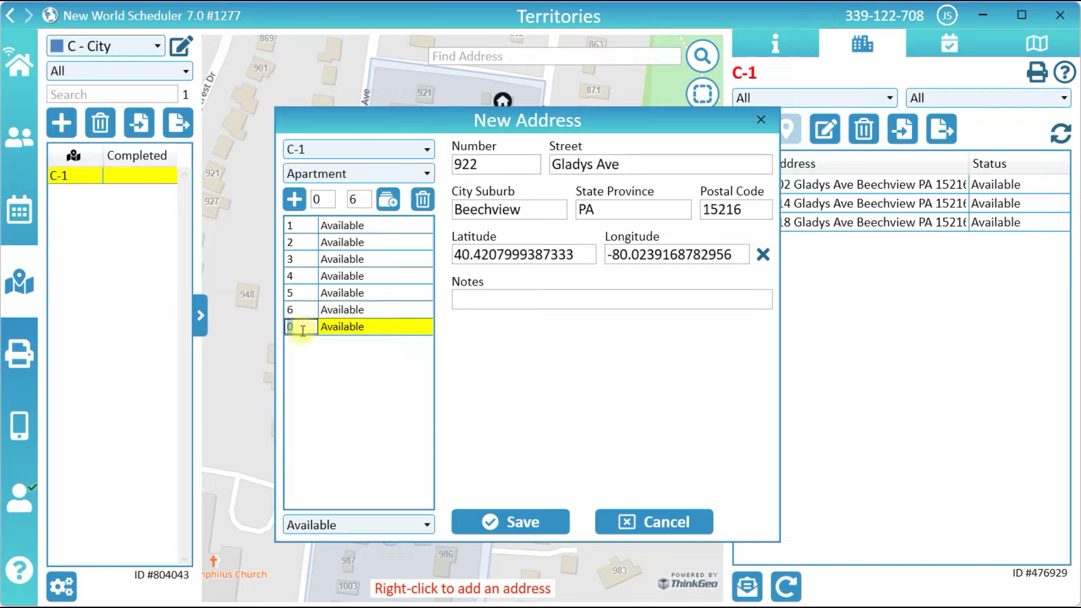
text(7)
click(552, 520)
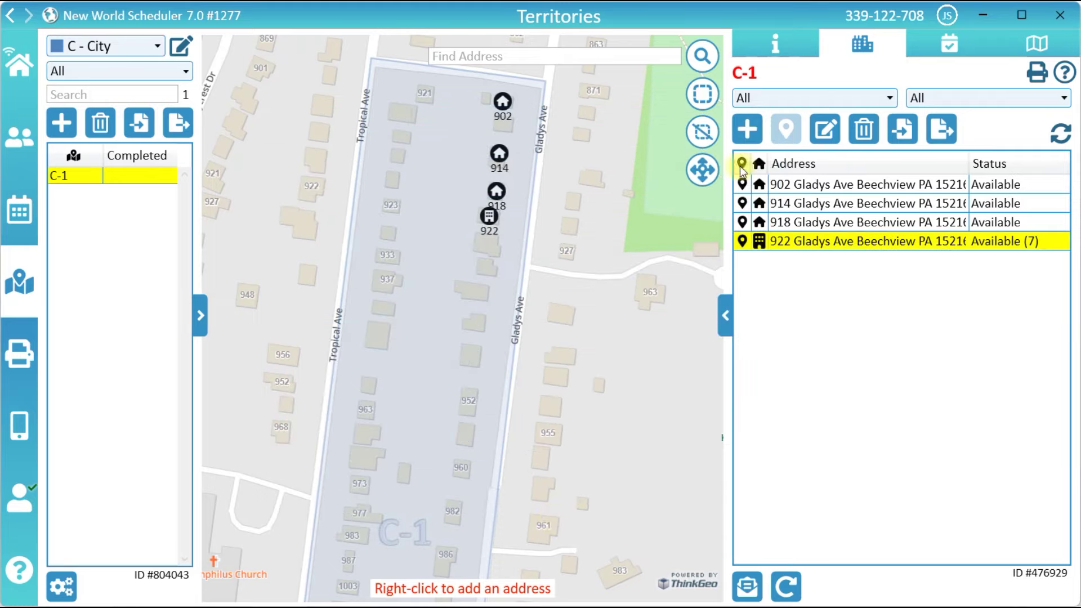
click(757, 135)
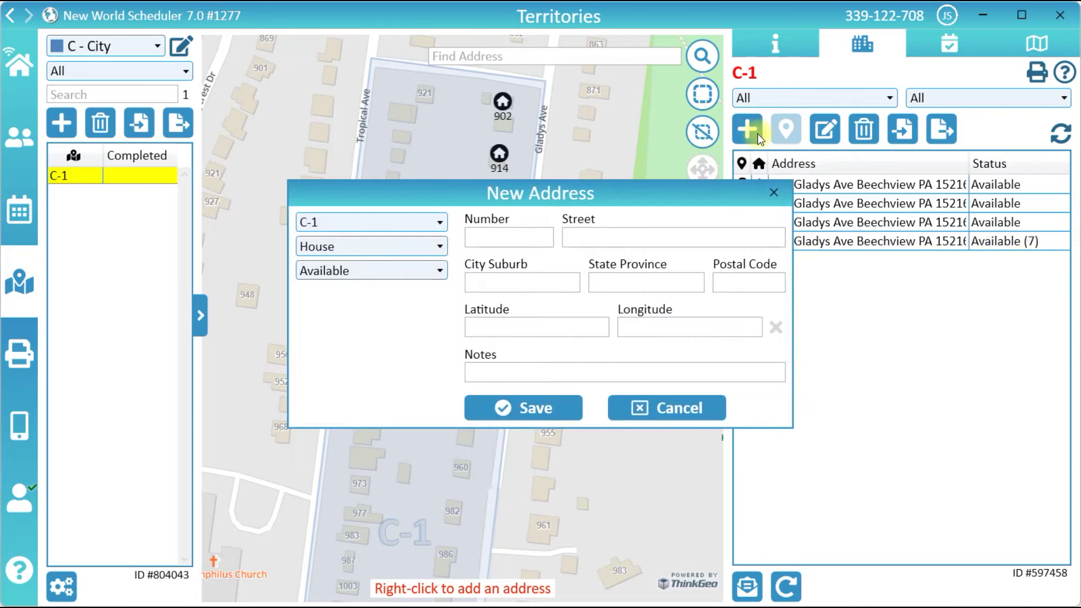
click(523, 232)
key(Tab)
key(Tab)
key(Tab)
key(Tab)
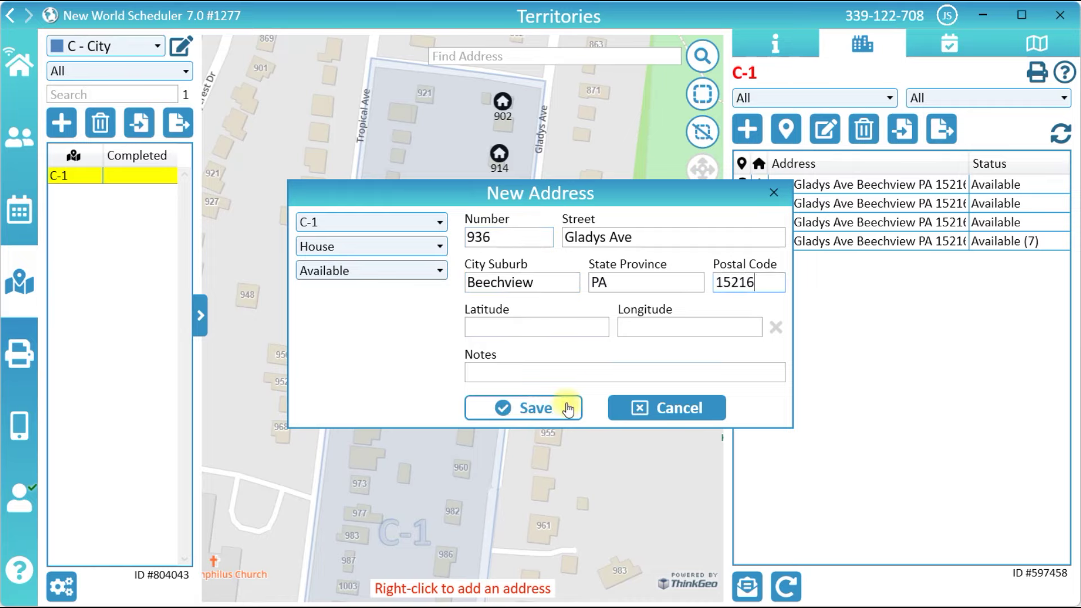
click(566, 407)
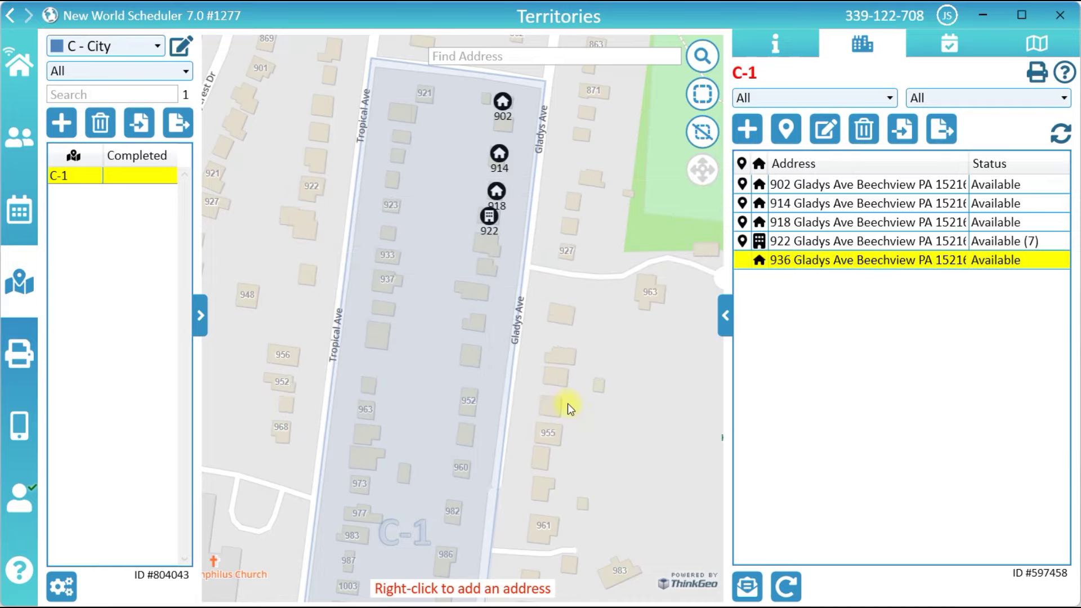
click(798, 138)
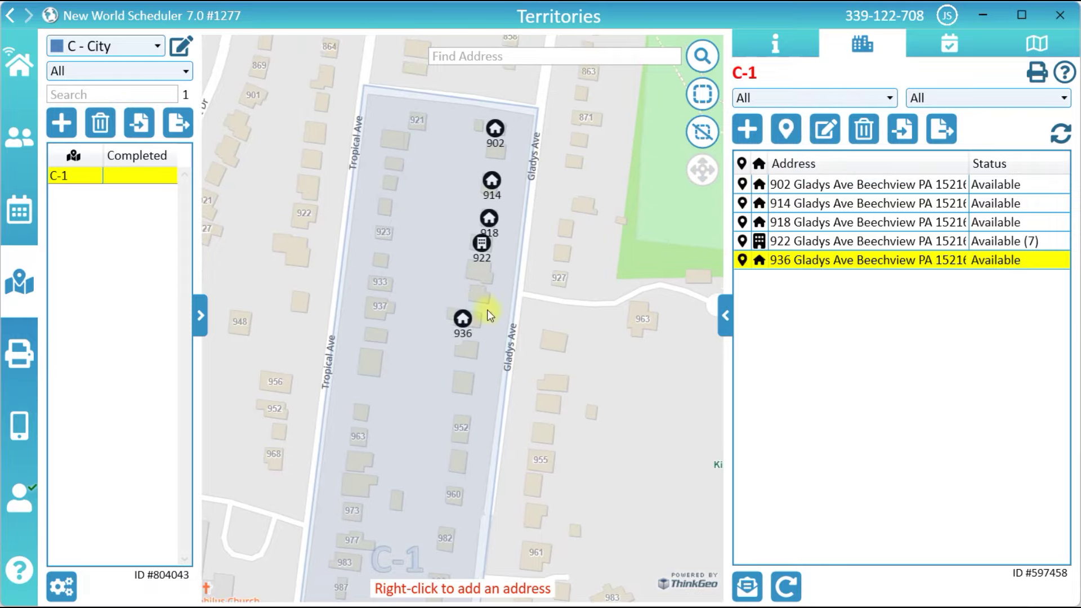
click(460, 320)
click(461, 320)
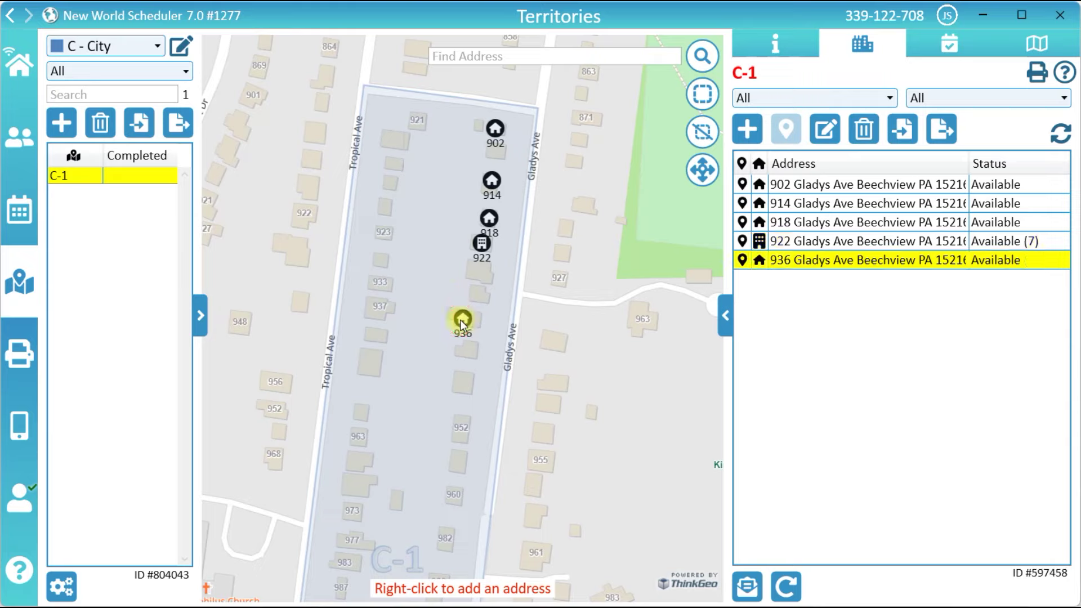
click(703, 171)
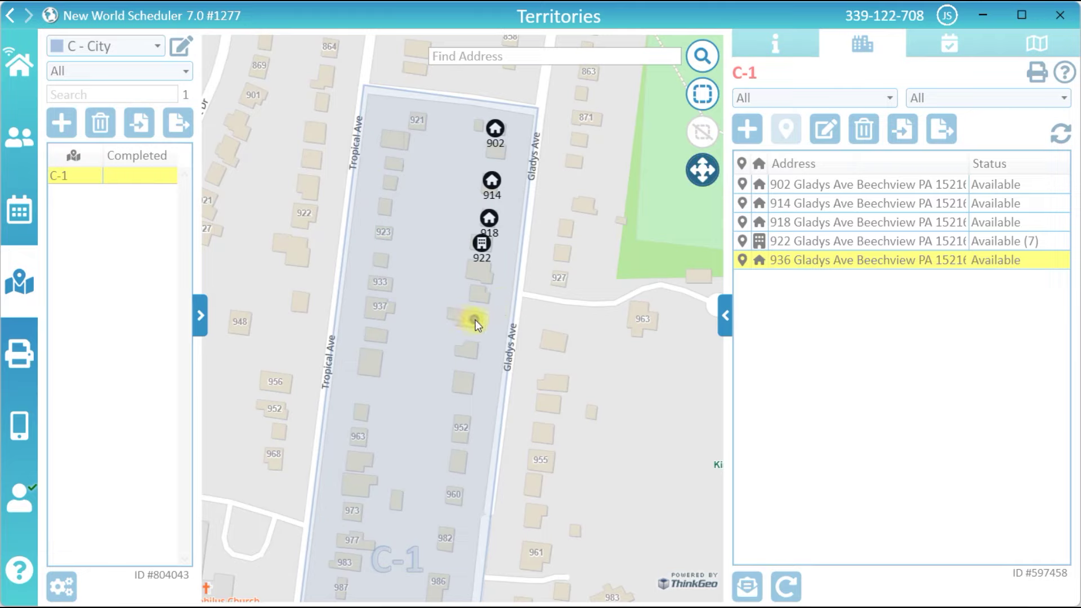
click(703, 171)
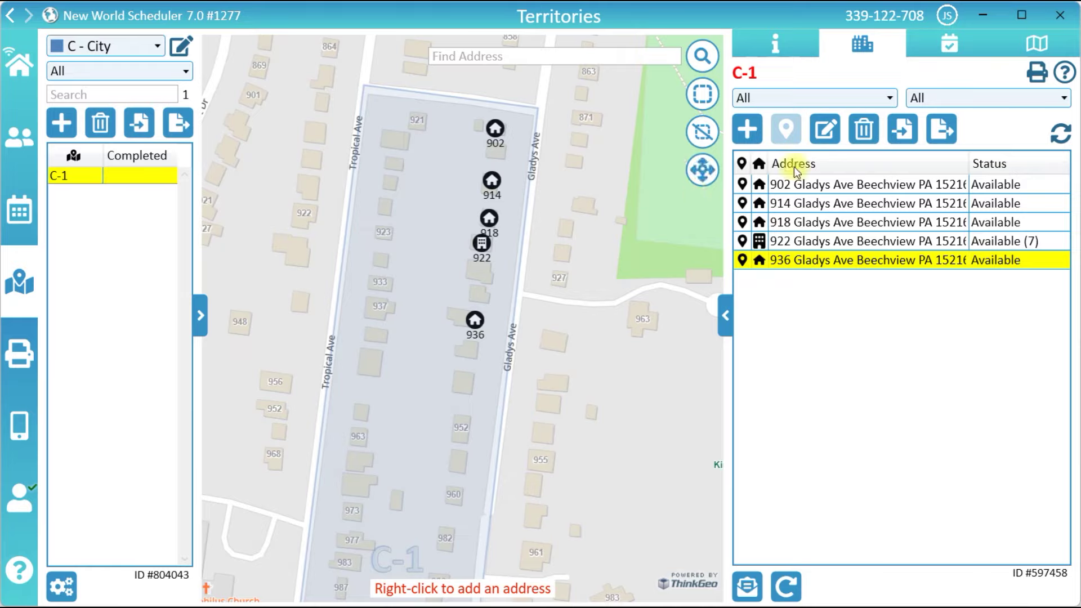
click(902, 135)
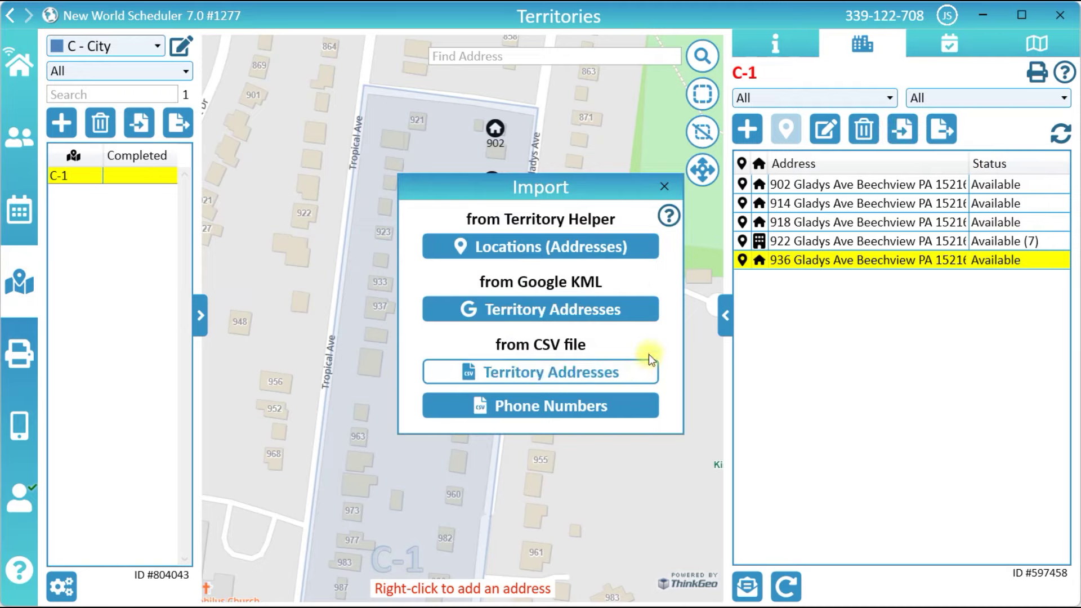
click(665, 188)
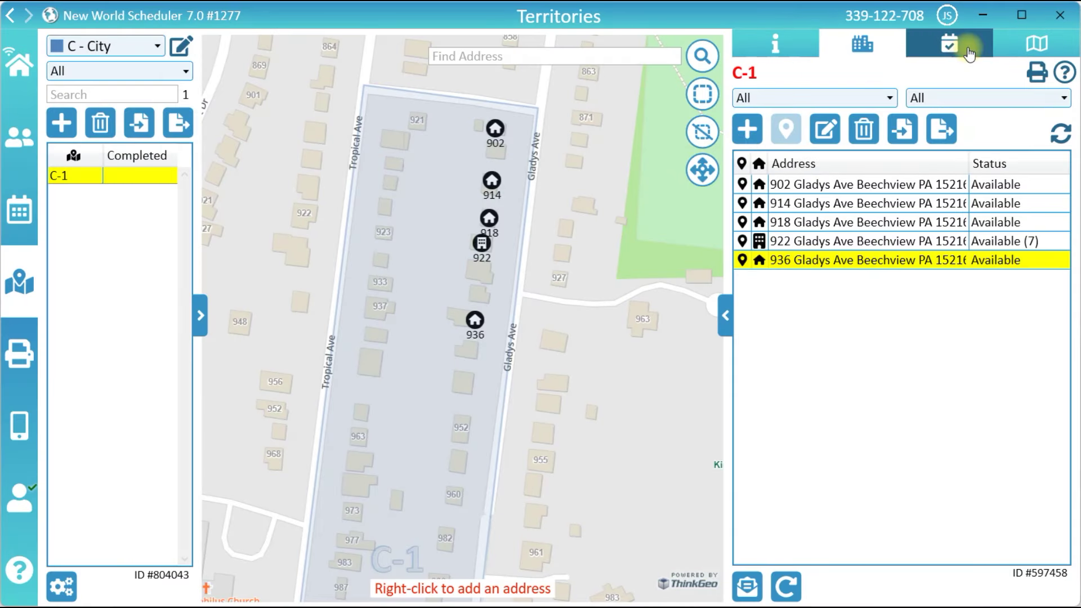
- Assign C-1 to the chosen Publisher with assignment date 17 June 2023
click(968, 54)
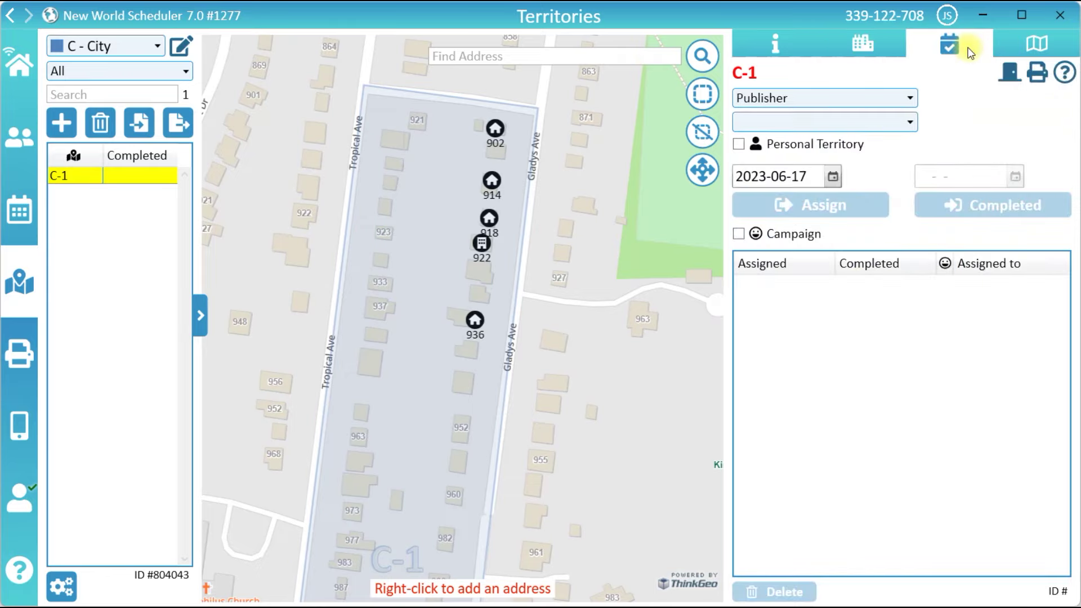
click(901, 98)
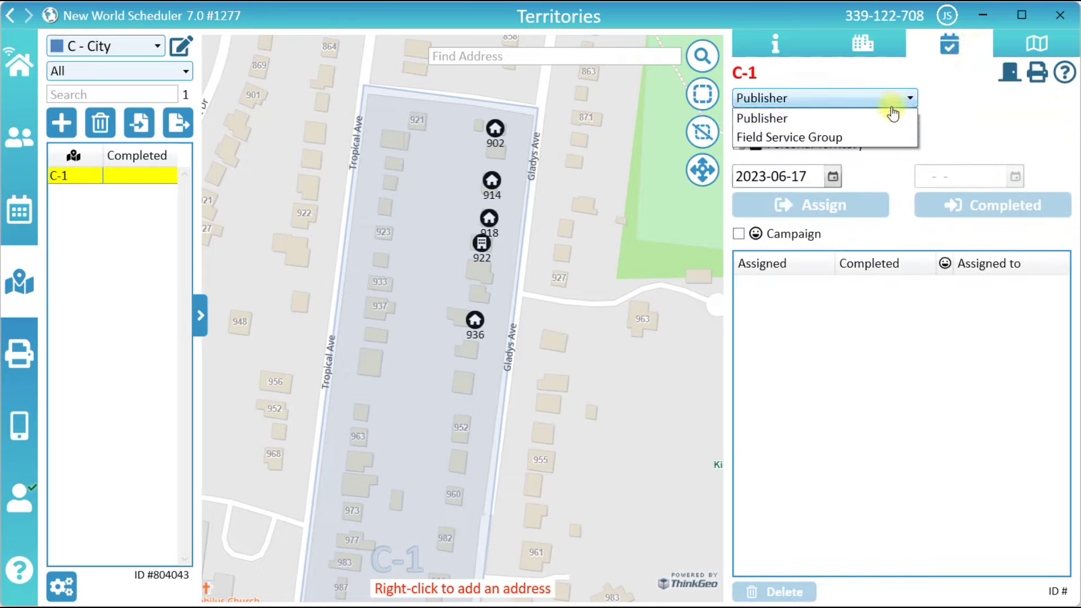
click(885, 118)
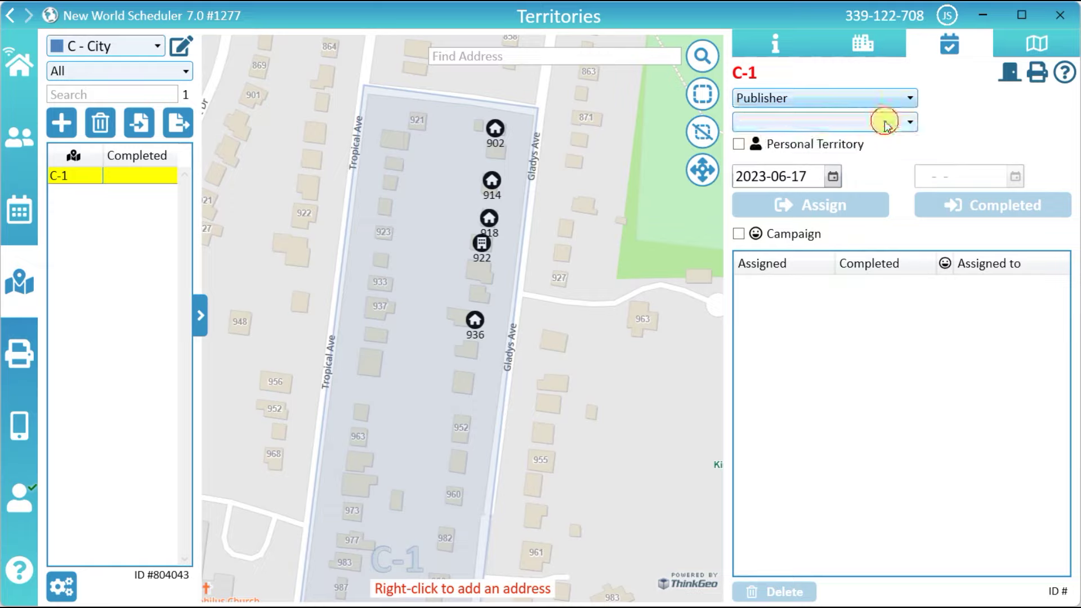
click(884, 122)
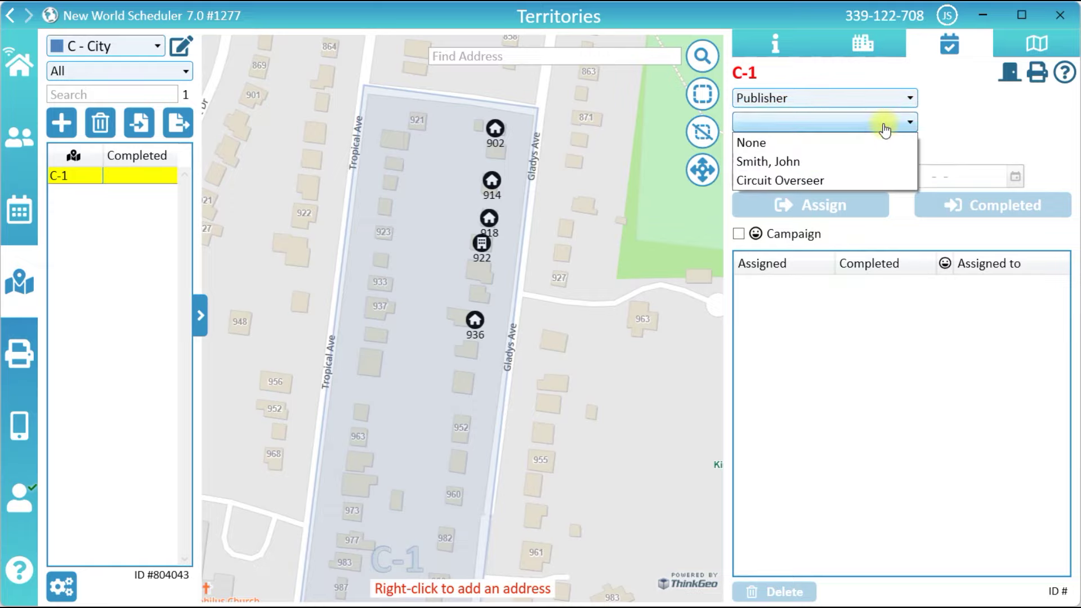
click(811, 164)
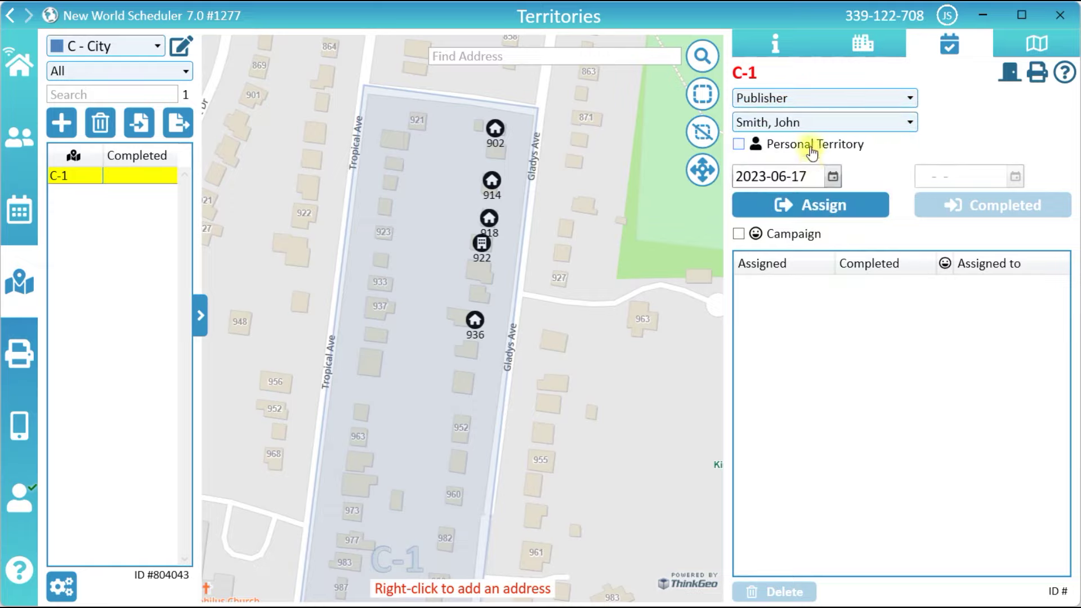
click(832, 178)
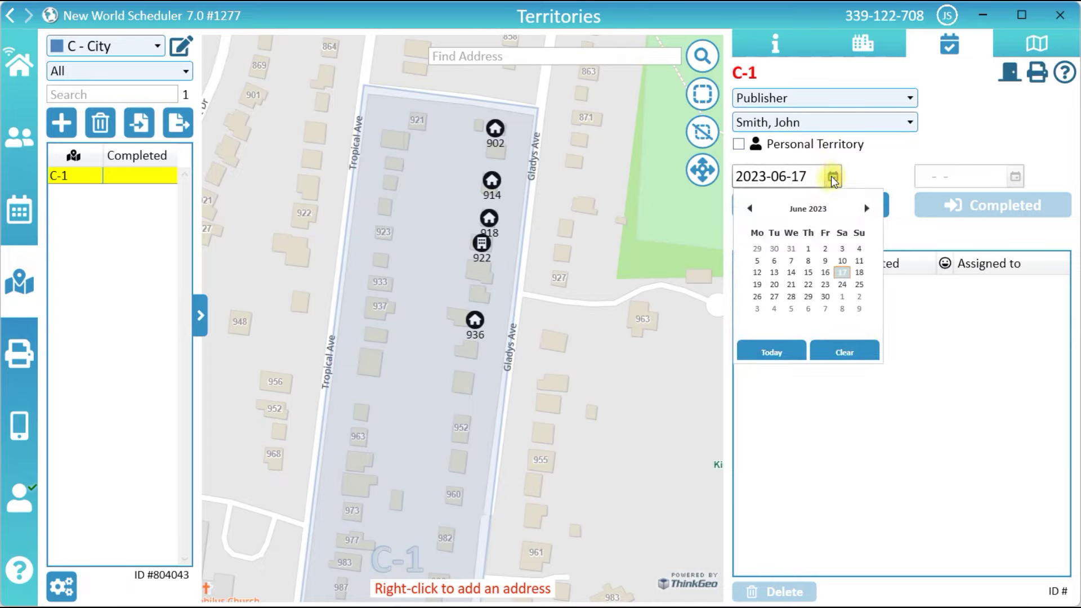
click(838, 272)
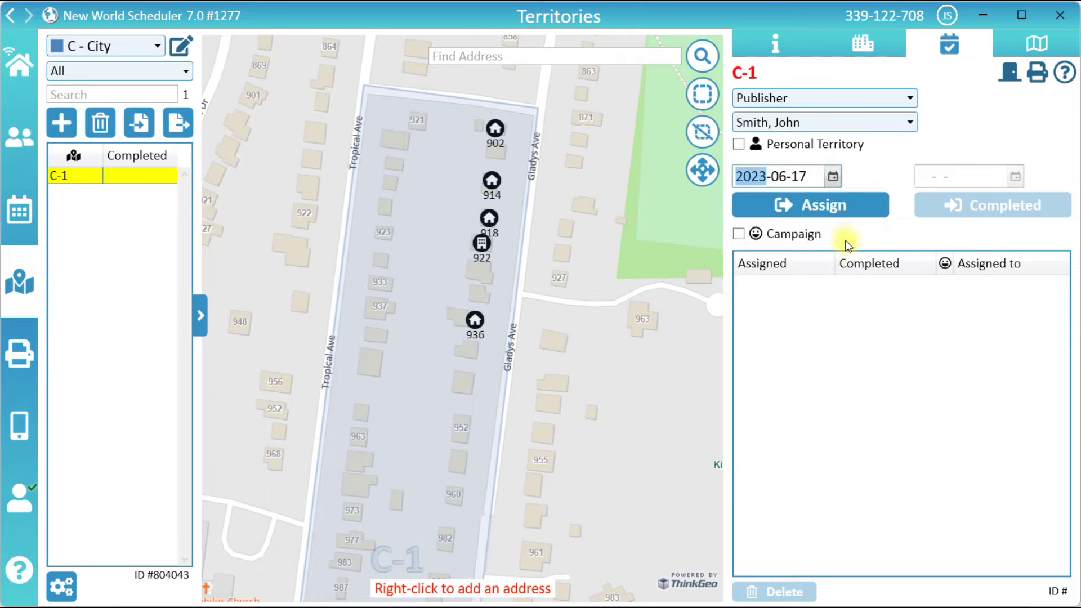
click(857, 203)
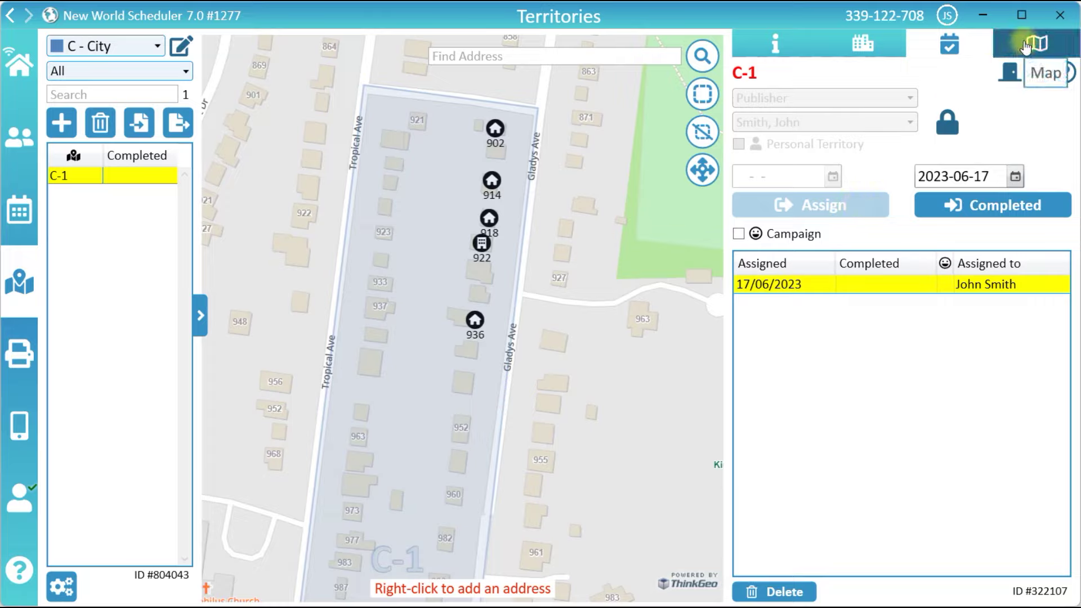
- Capture an enlarged, centred map of C-1 with Show Addresses off and save it to the territory
click(1025, 45)
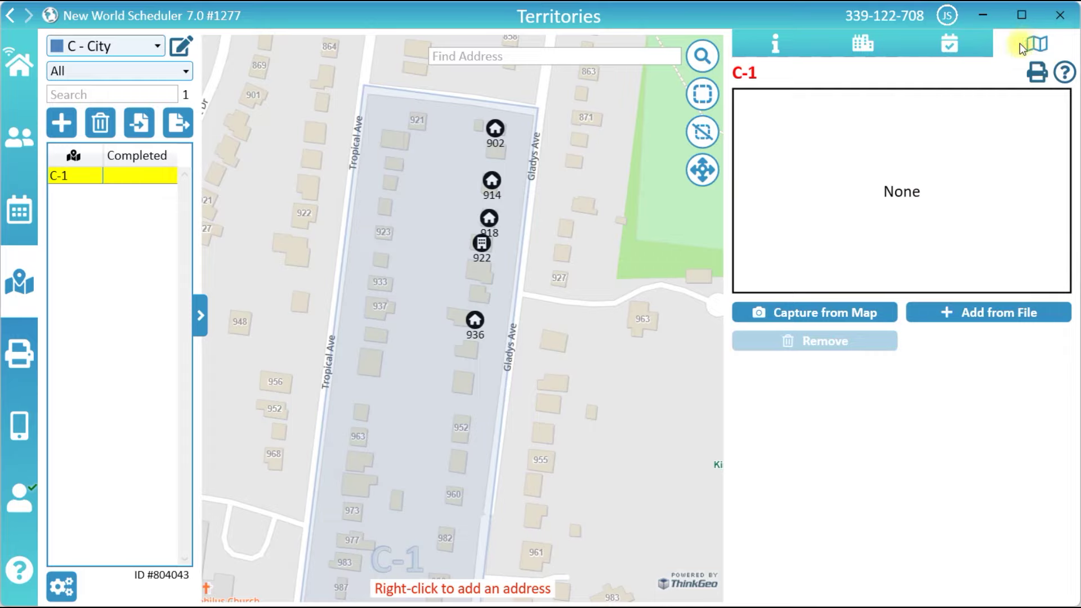
click(881, 313)
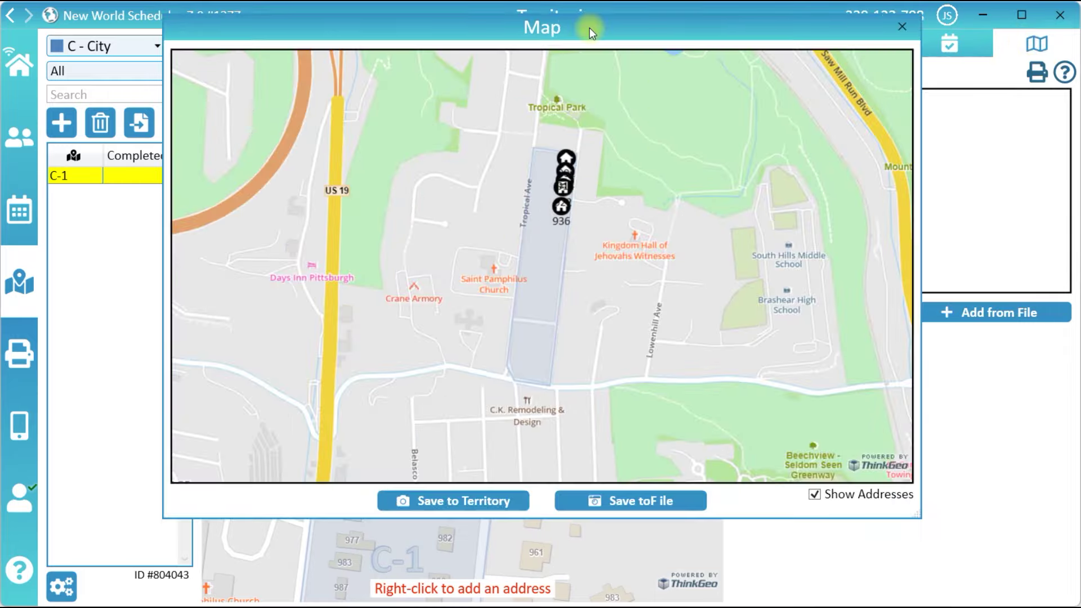
scroll(570, 235, up, 3)
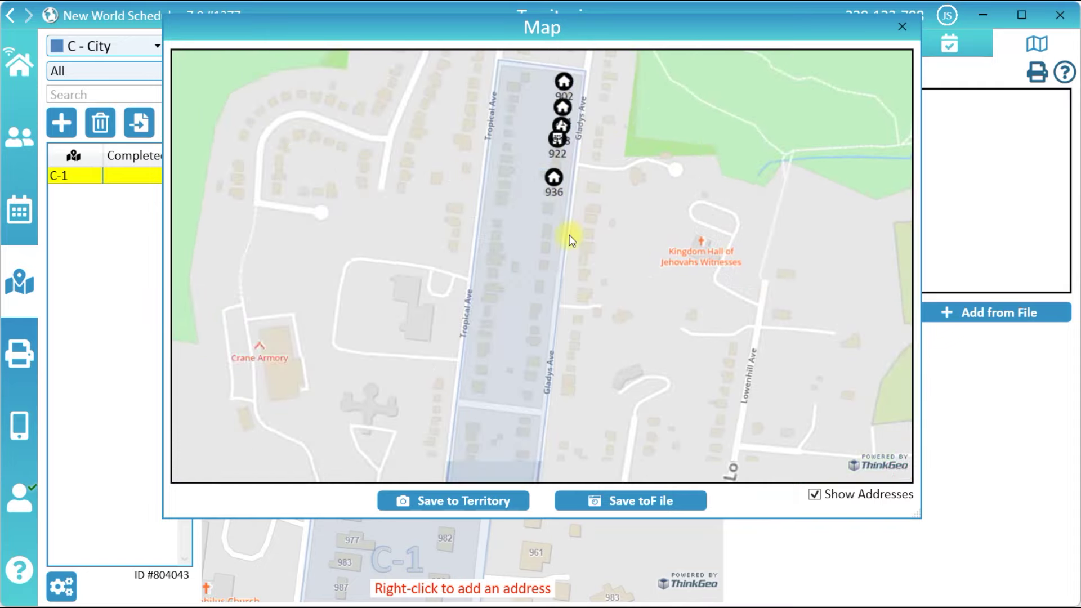
drag(919, 516, 1014, 585)
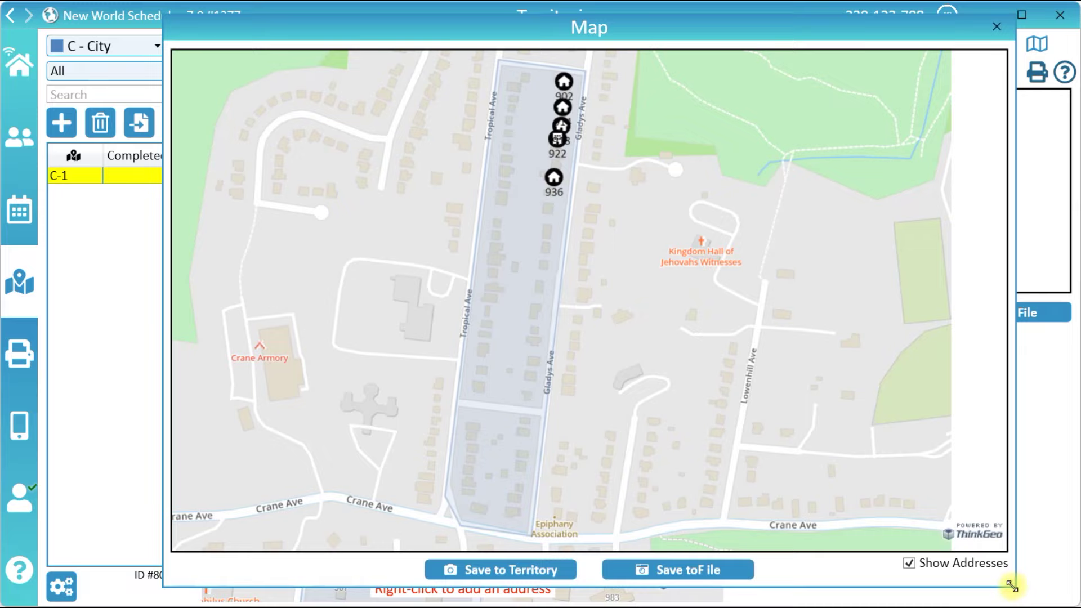
drag(696, 425, 774, 429)
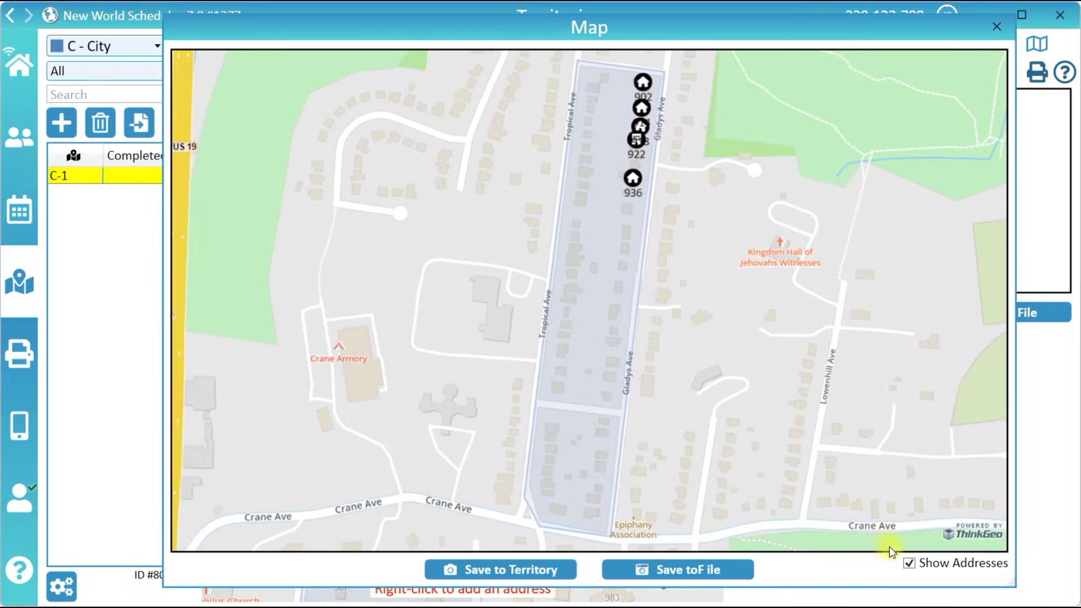
click(910, 563)
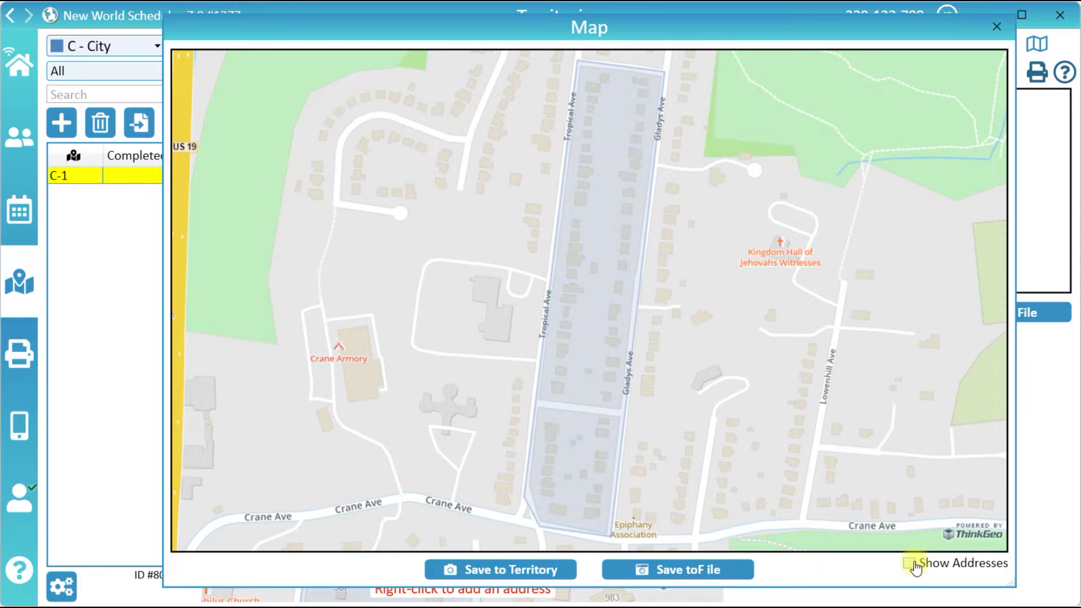
click(568, 570)
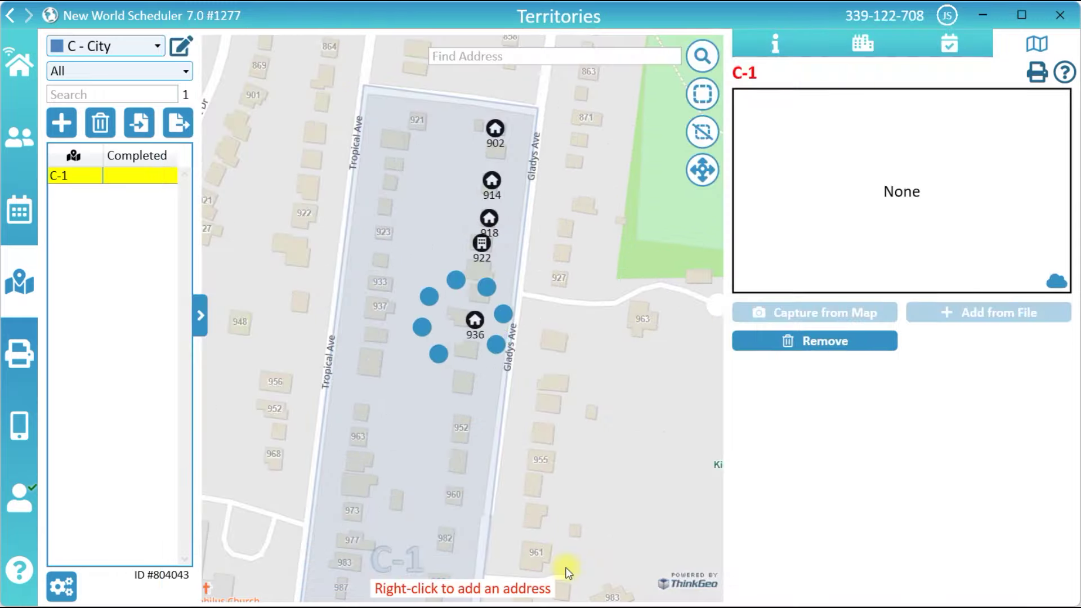